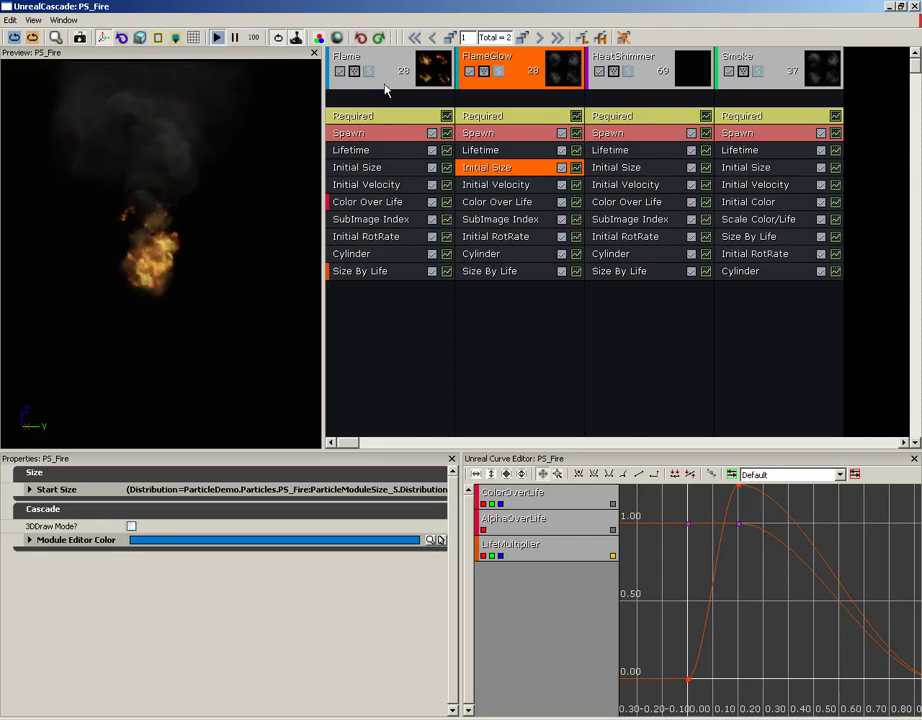
# - Examine the properties of the Flame emitter, several of its modules, the FlameGlow emitter, and the overall particle system
pyautogui.click(436, 90)
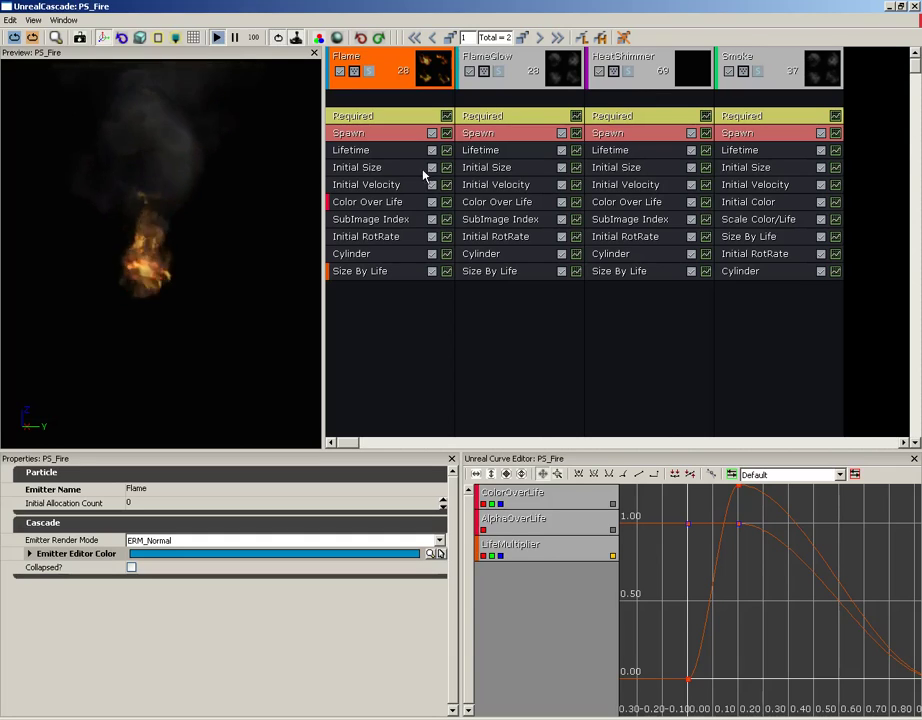
pyautogui.click(387, 184)
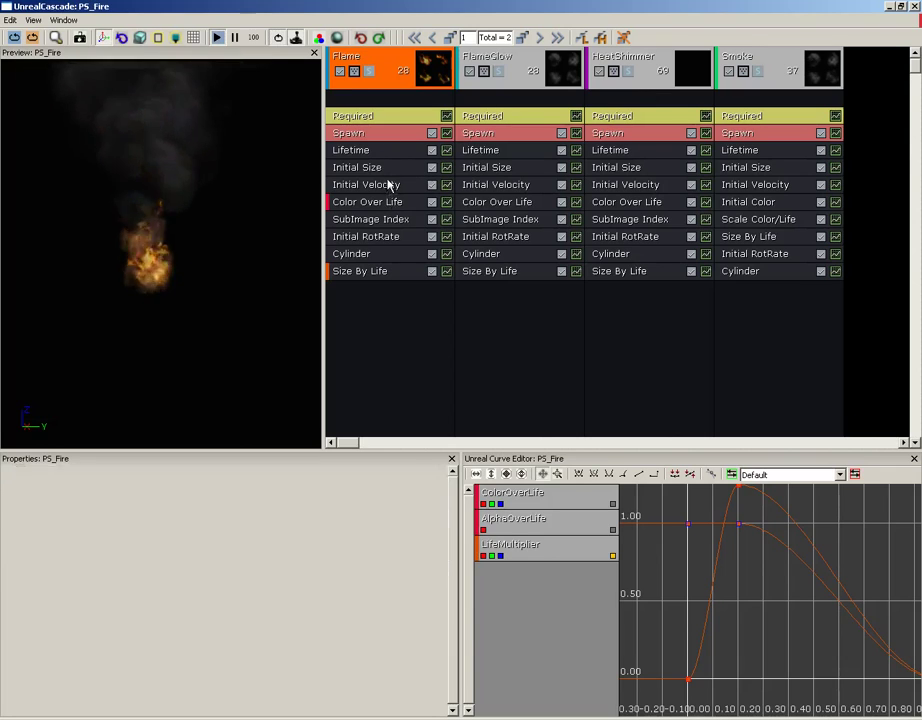
pyautogui.click(390, 219)
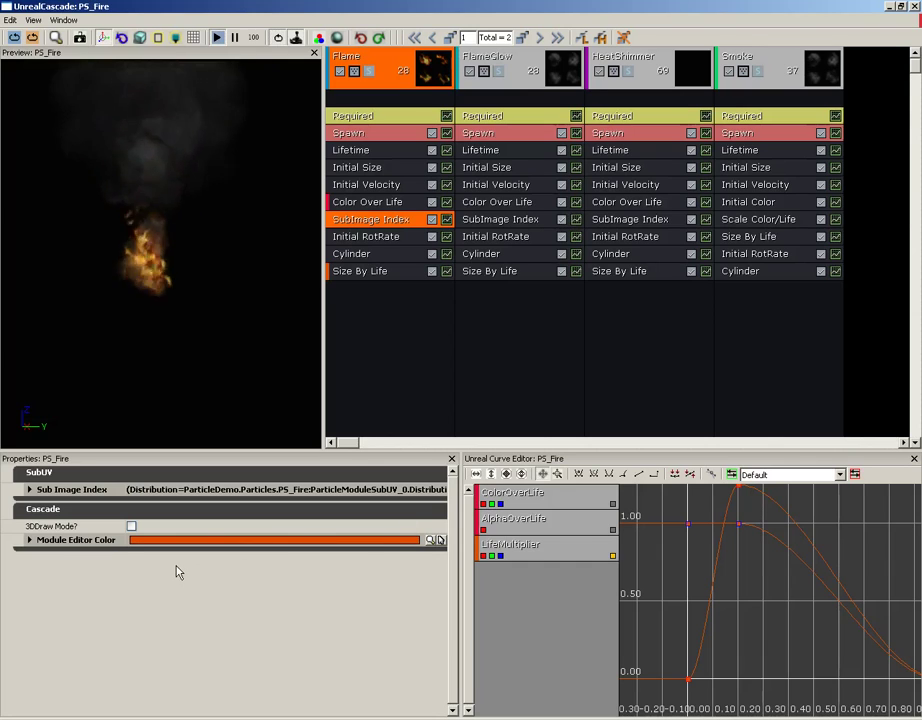
pyautogui.click(378, 202)
pyautogui.click(378, 187)
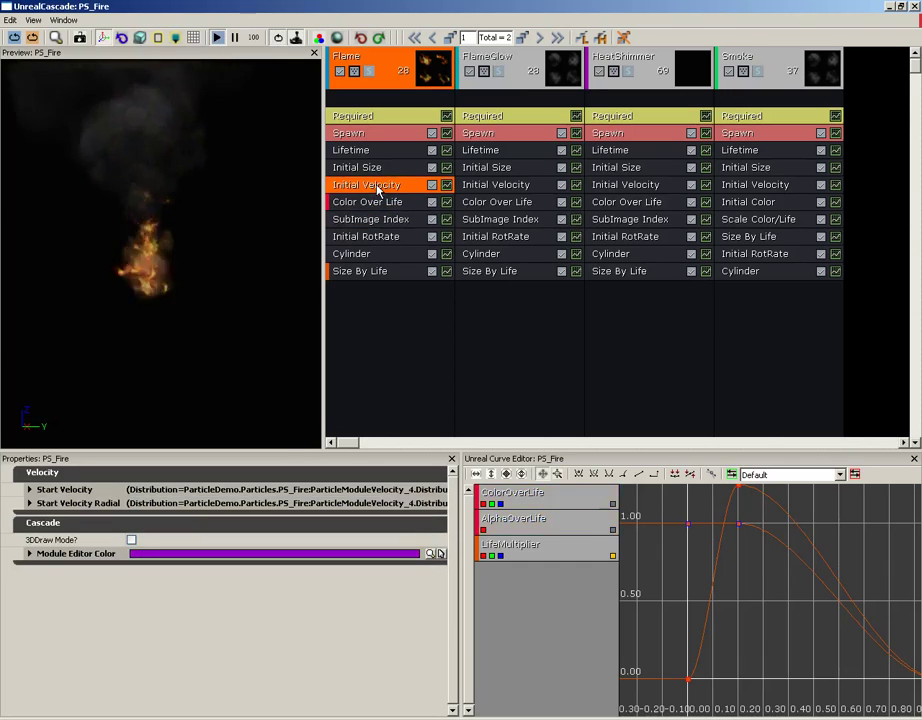
pyautogui.click(383, 89)
pyautogui.click(474, 98)
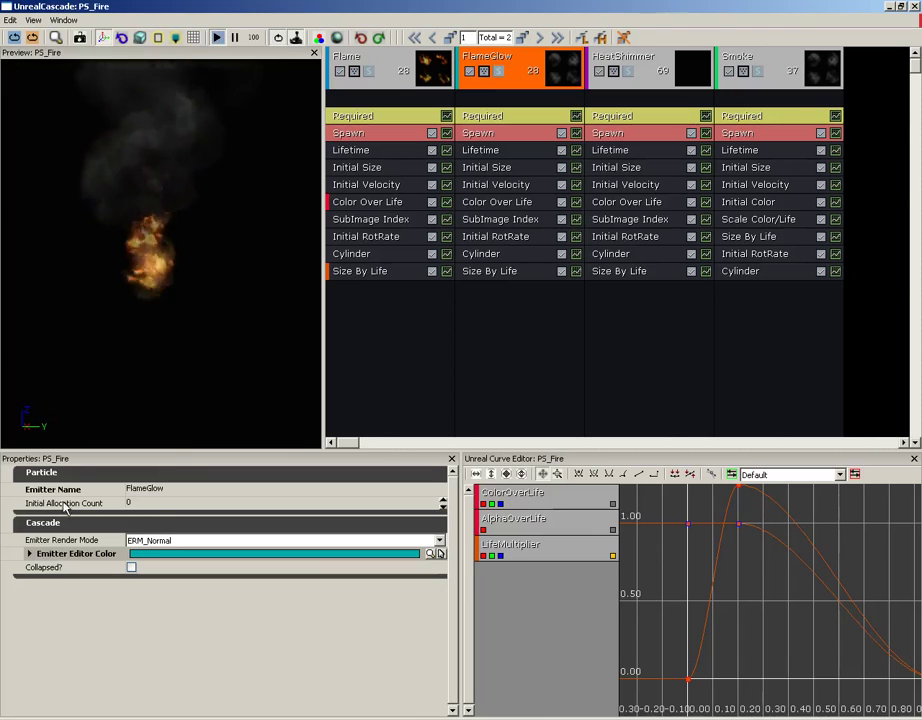
pyautogui.click(875, 190)
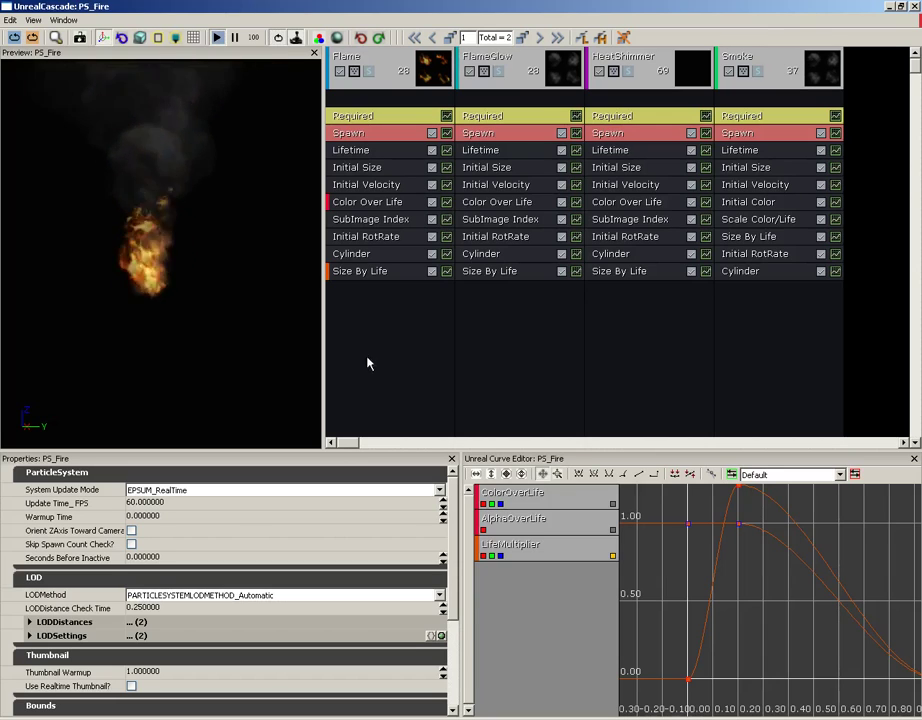
# - Set the preview's motion radius to 100
pyautogui.click(9, 20)
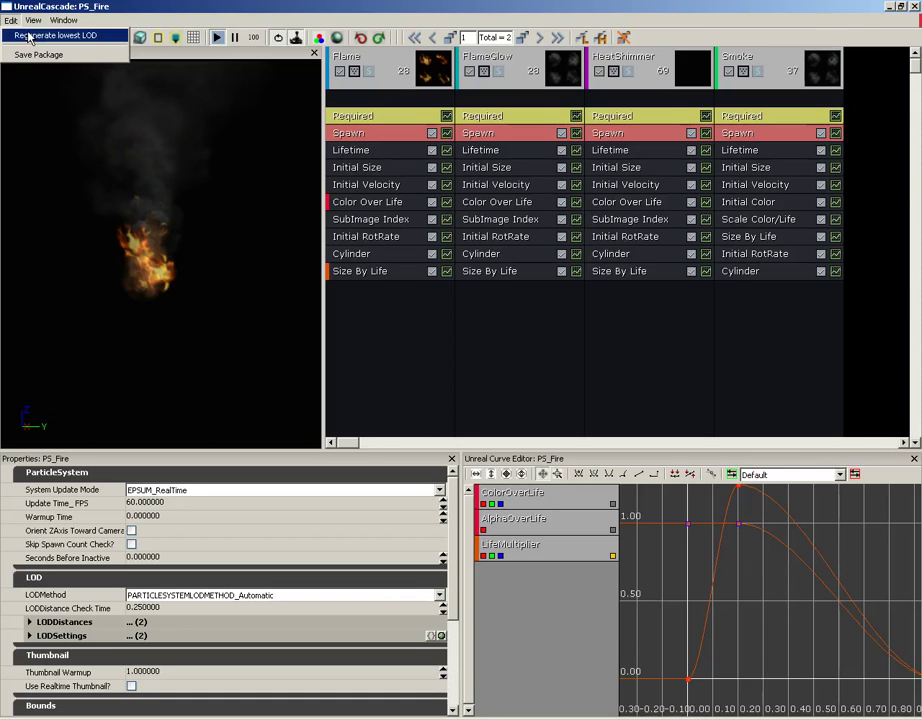
pyautogui.moveTo(34, 22)
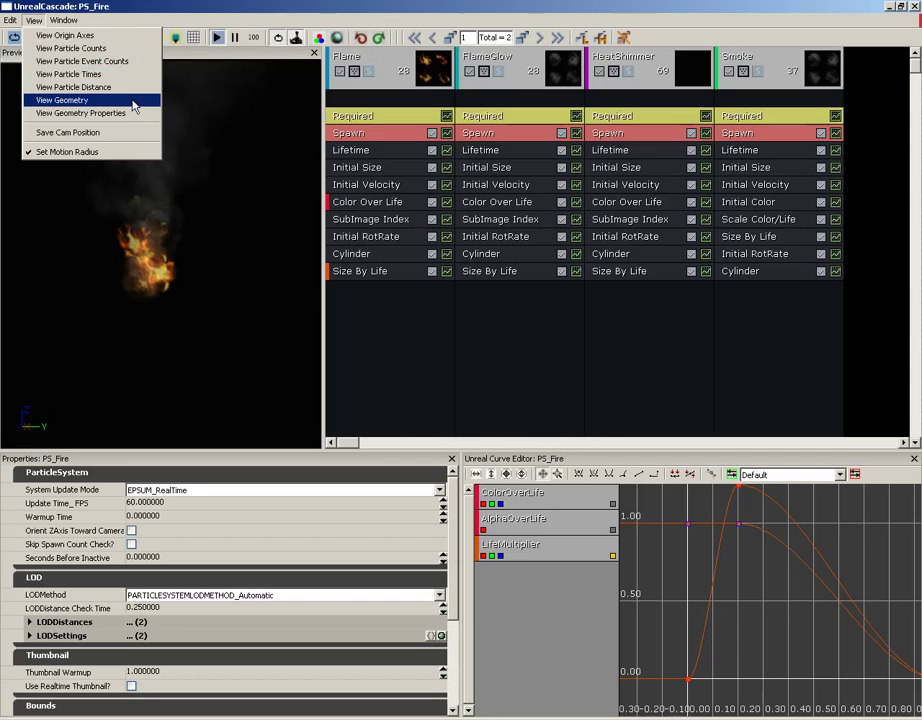
pyautogui.click(84, 153)
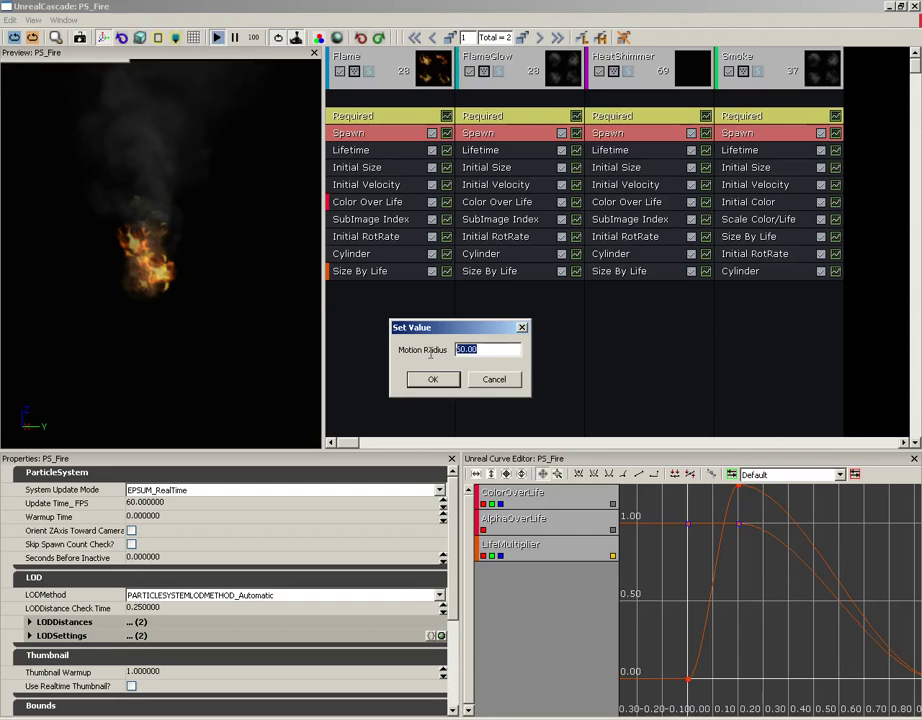
pyautogui.write('100')
pyautogui.press('Return')
# - Hide the Properties and Unreal Curve Editor windows for PS_Fire
pyautogui.click(34, 20)
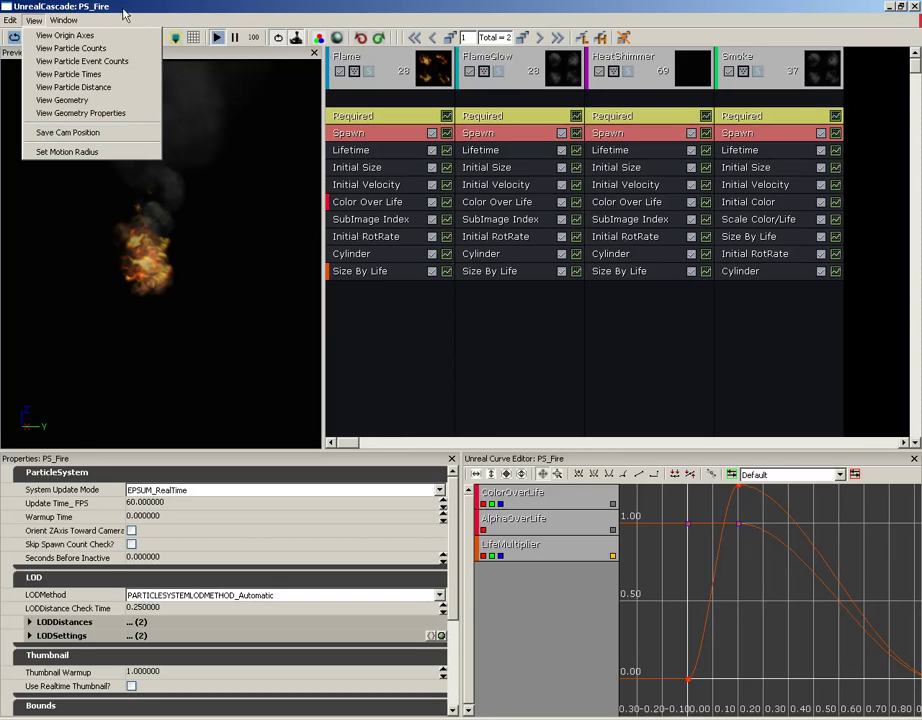
pyautogui.click(125, 14)
pyautogui.click(65, 21)
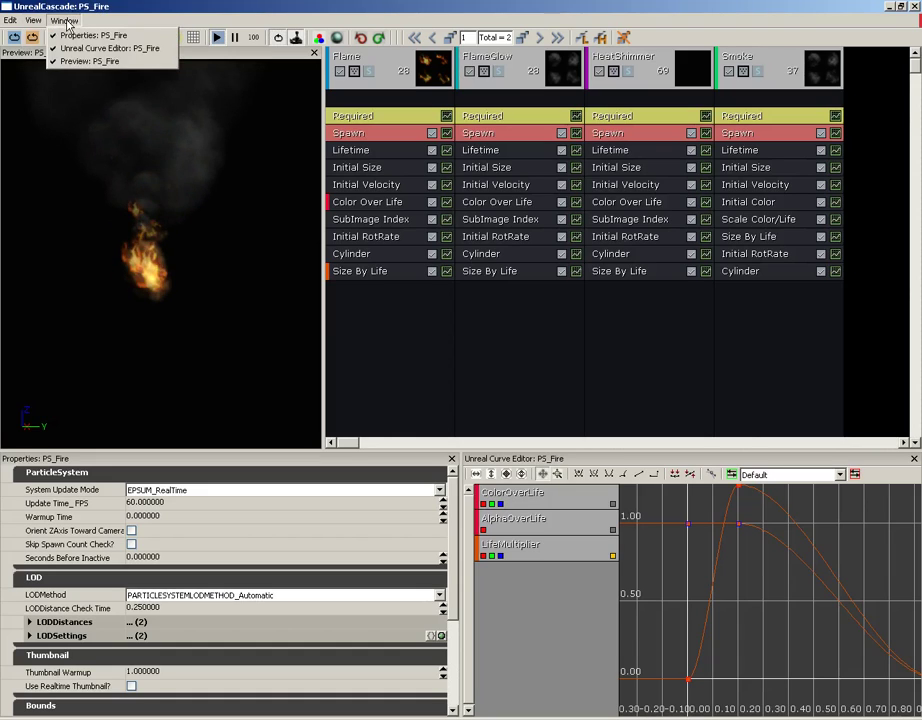
pyautogui.click(160, 36)
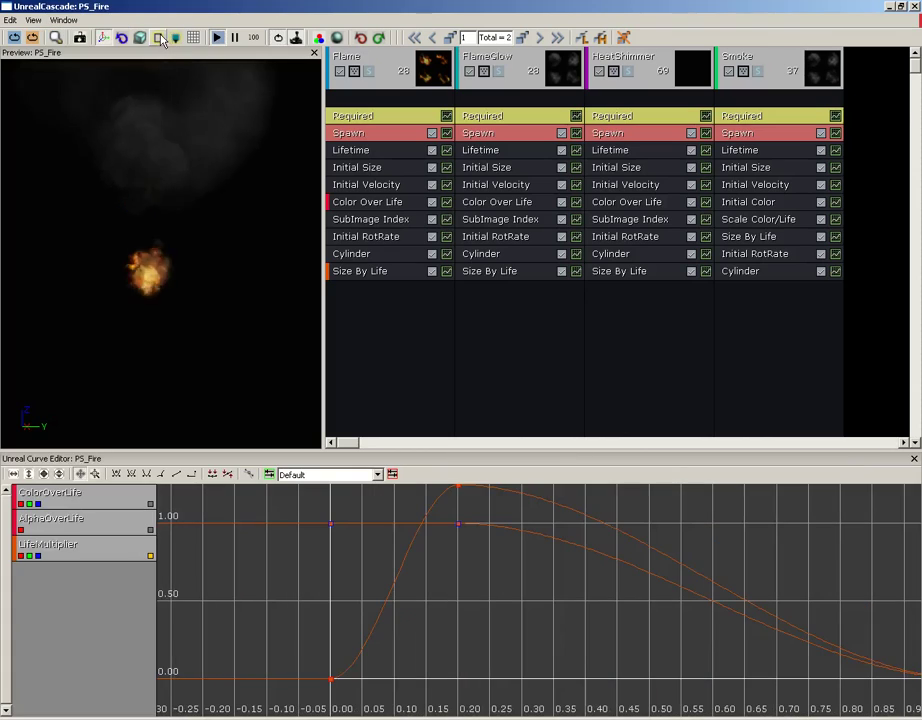
pyautogui.click(66, 21)
pyautogui.click(91, 50)
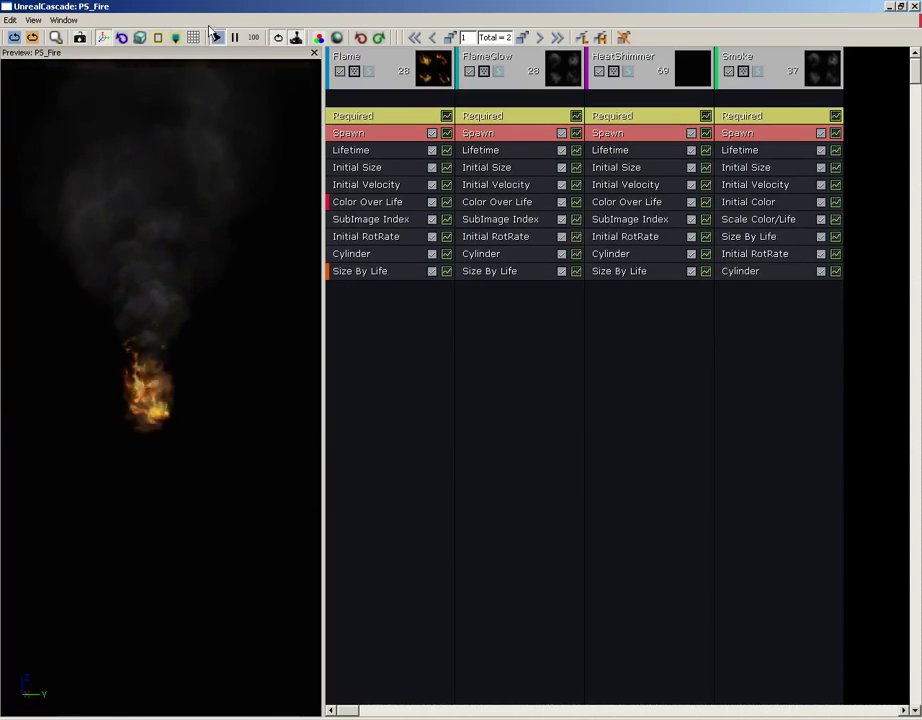
# - Restore the Unreal Curve Editor and Properties windows for PS_Fire
pyautogui.click(64, 20)
pyautogui.click(77, 49)
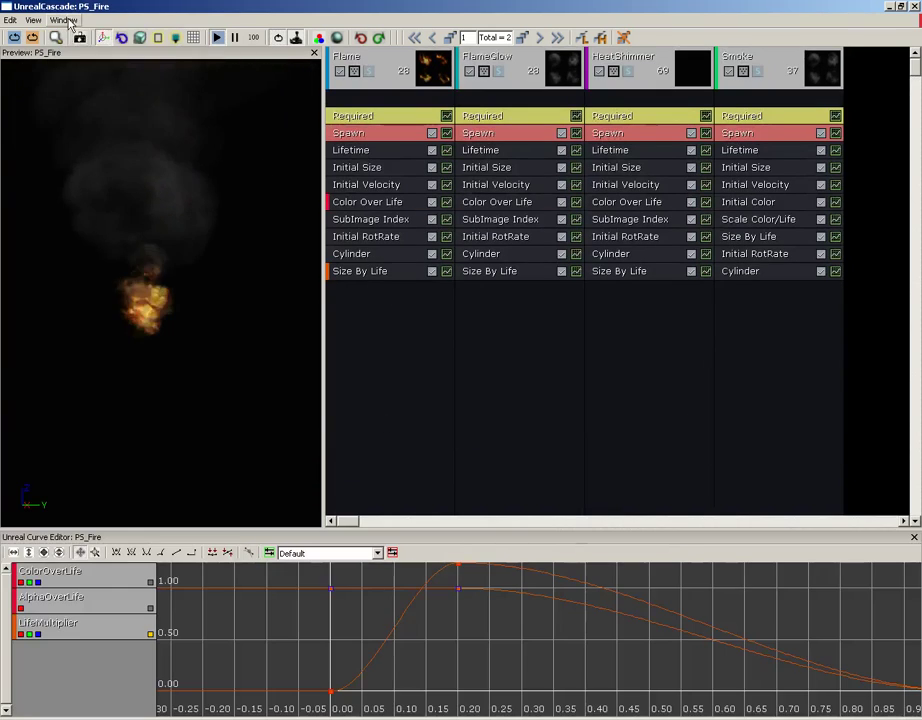
pyautogui.click(64, 20)
pyautogui.click(93, 35)
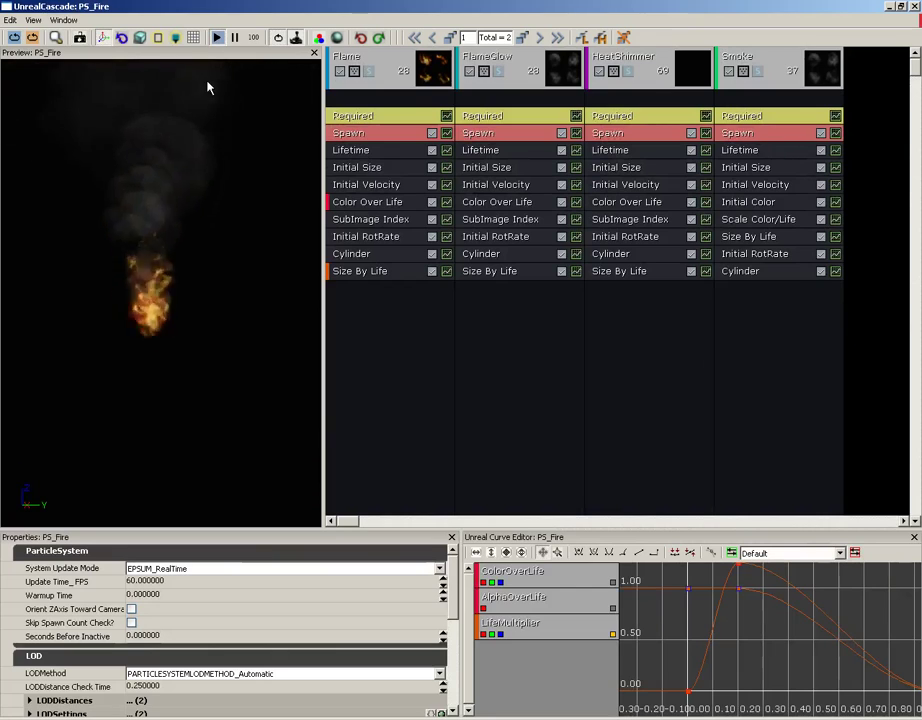
# - Restart the particle simulation and locate PS_Fire in the Content Browser, closing the browser when done
pyautogui.click(14, 40)
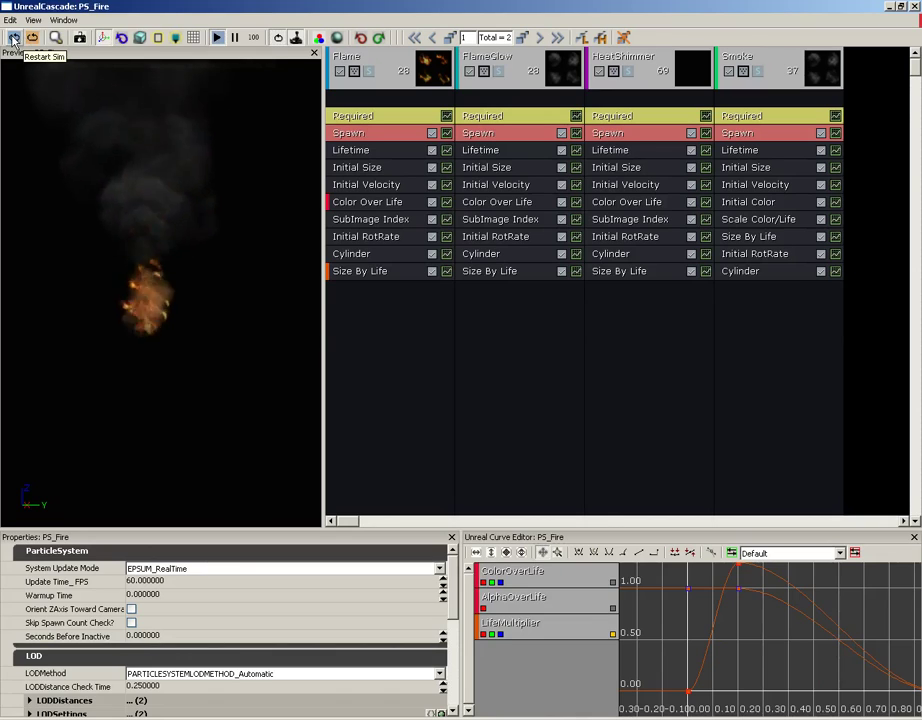
pyautogui.click(14, 40)
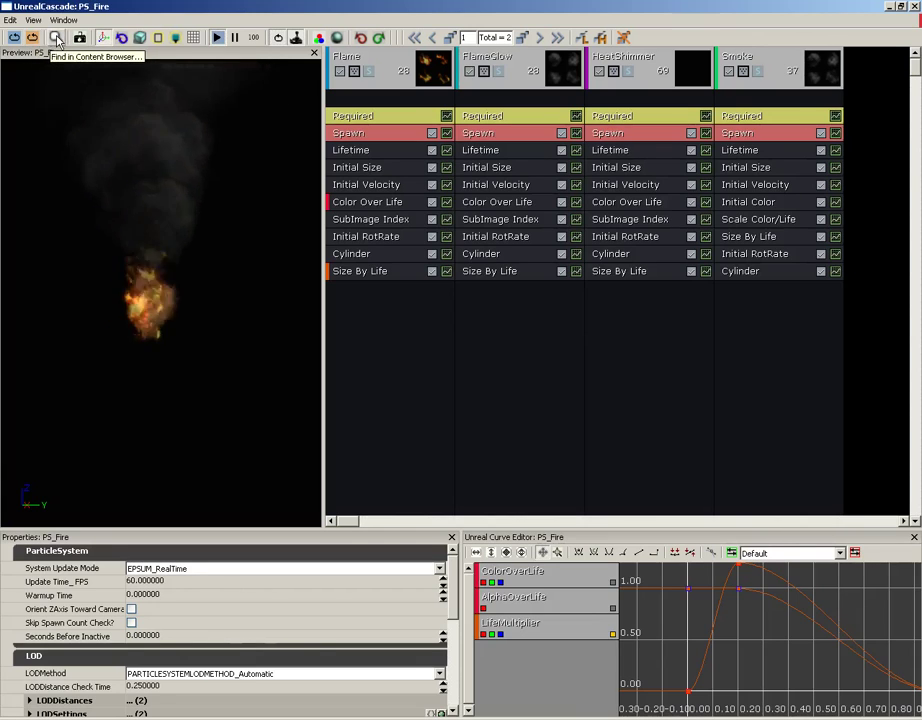
pyautogui.click(53, 37)
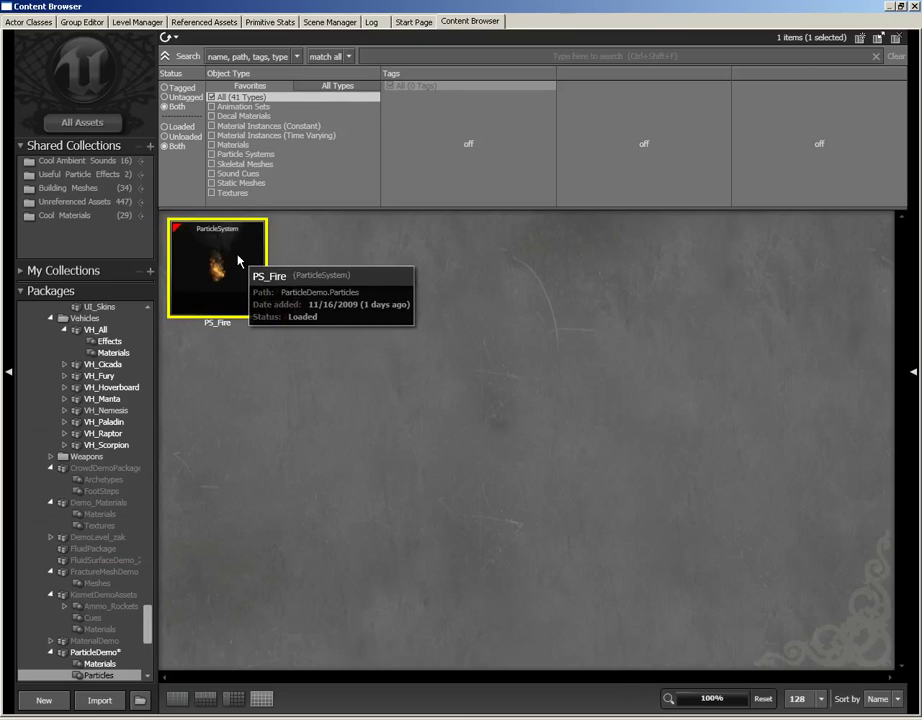
pyautogui.click(914, 7)
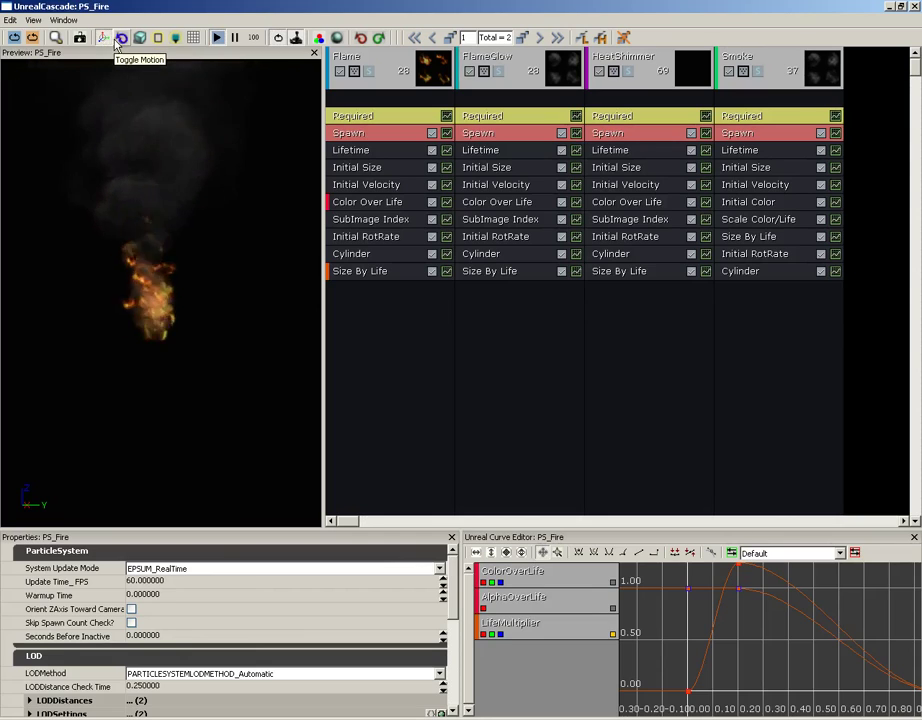
# - Preview the fire effect in motion and cycle through the preview's view modes, finishing in Lit mode
pyautogui.click(121, 38)
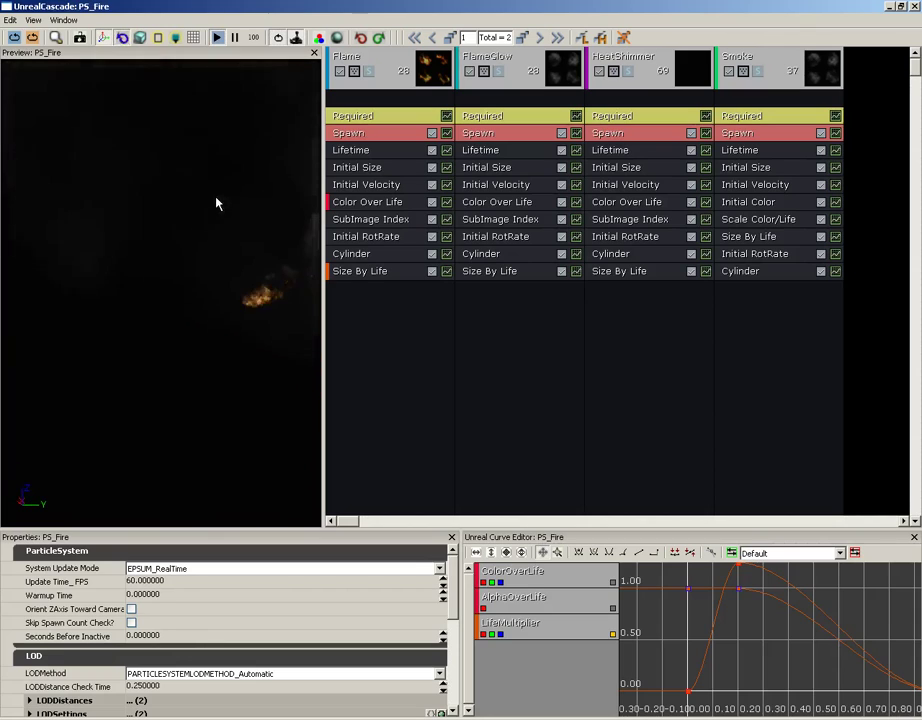
pyautogui.click(140, 38)
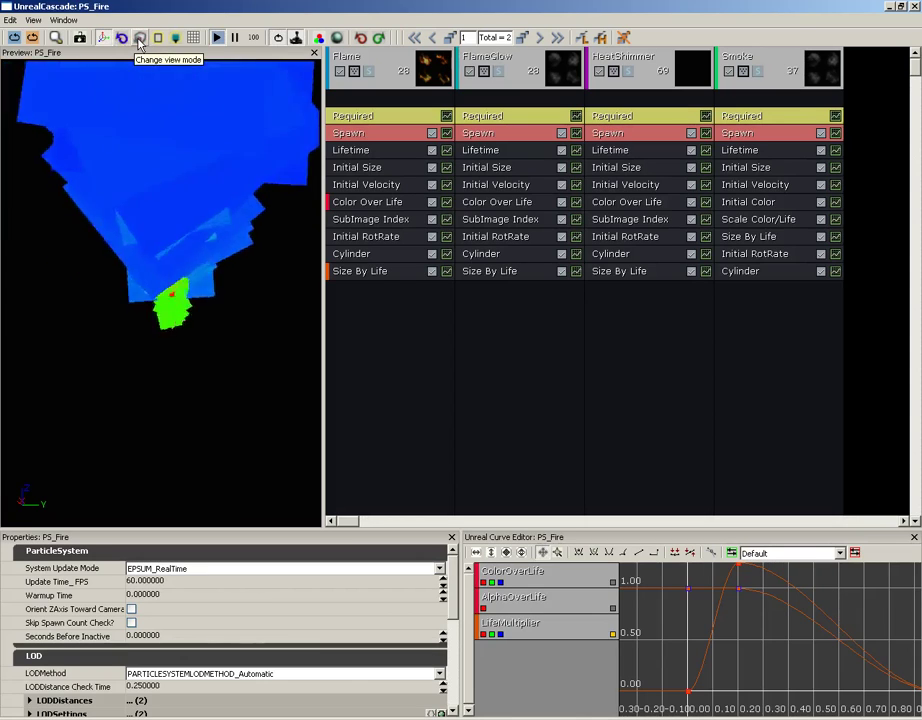
pyautogui.click(140, 38)
pyautogui.click(140, 38)
pyautogui.click(140, 38)
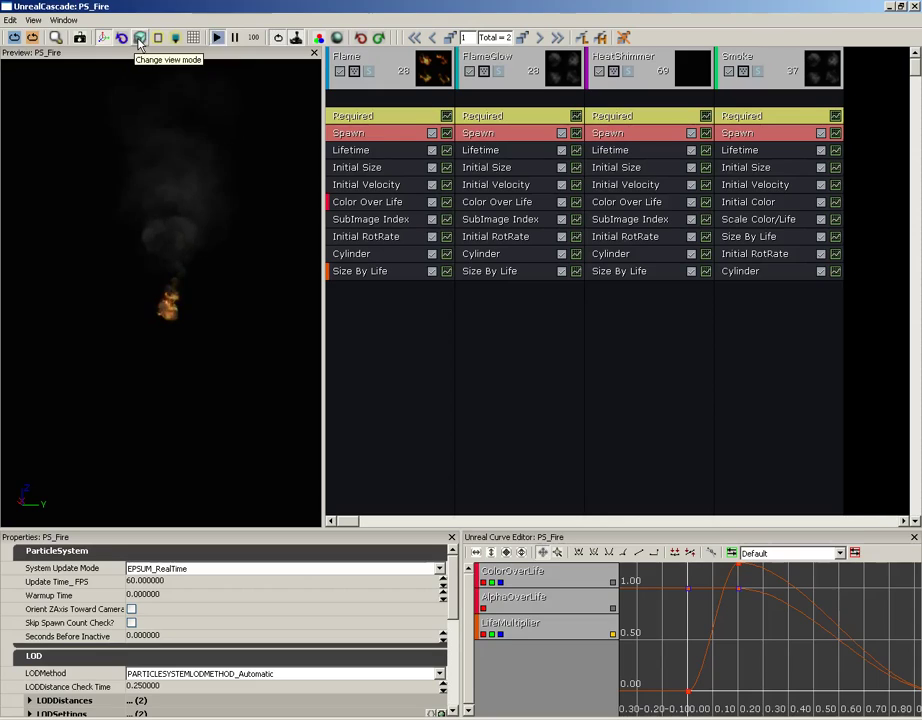
pyautogui.rightClick(140, 40)
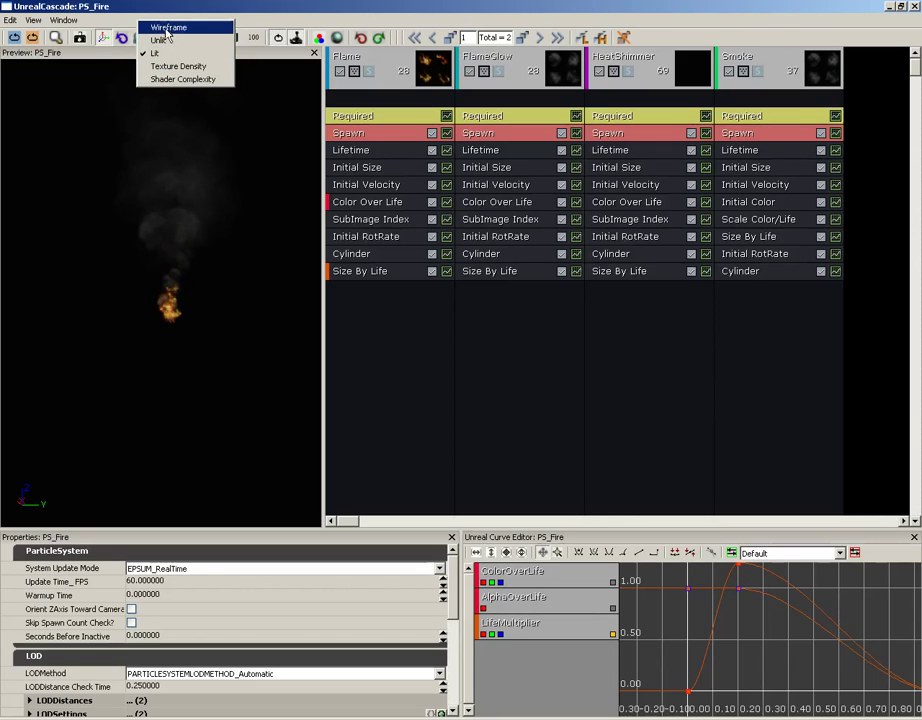
pyautogui.click(162, 55)
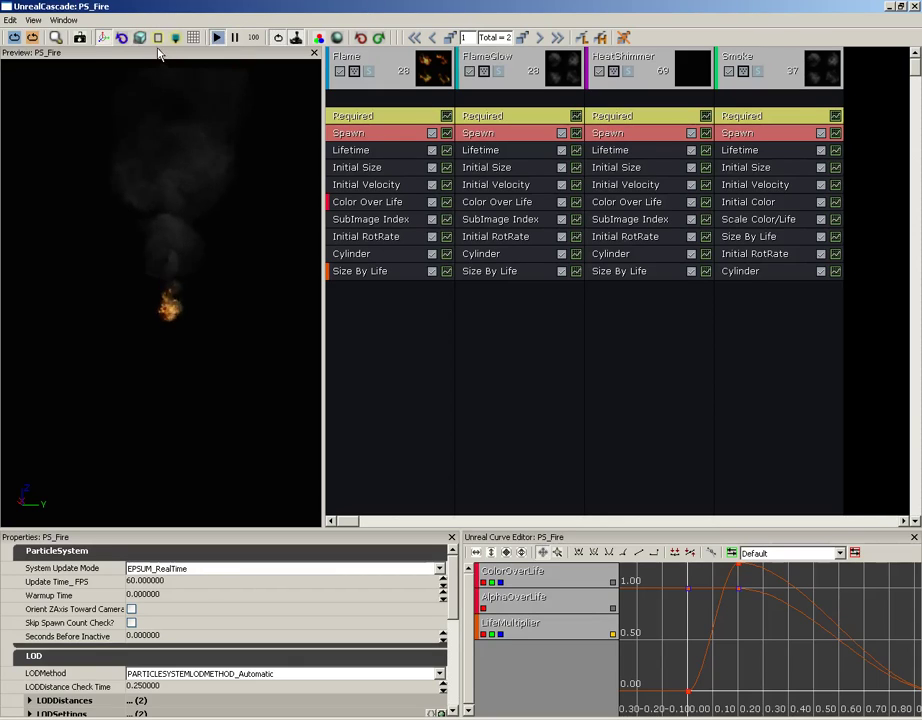
# - Display the particle system's bounds in the preview, declining to set fixed bounds
pyautogui.click(158, 40)
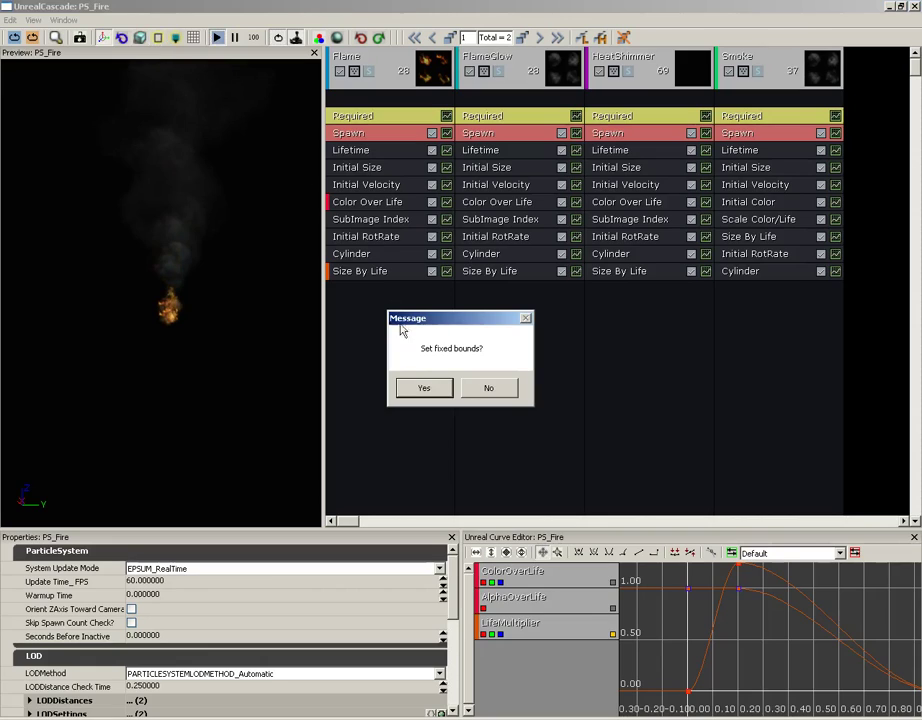
pyautogui.click(483, 390)
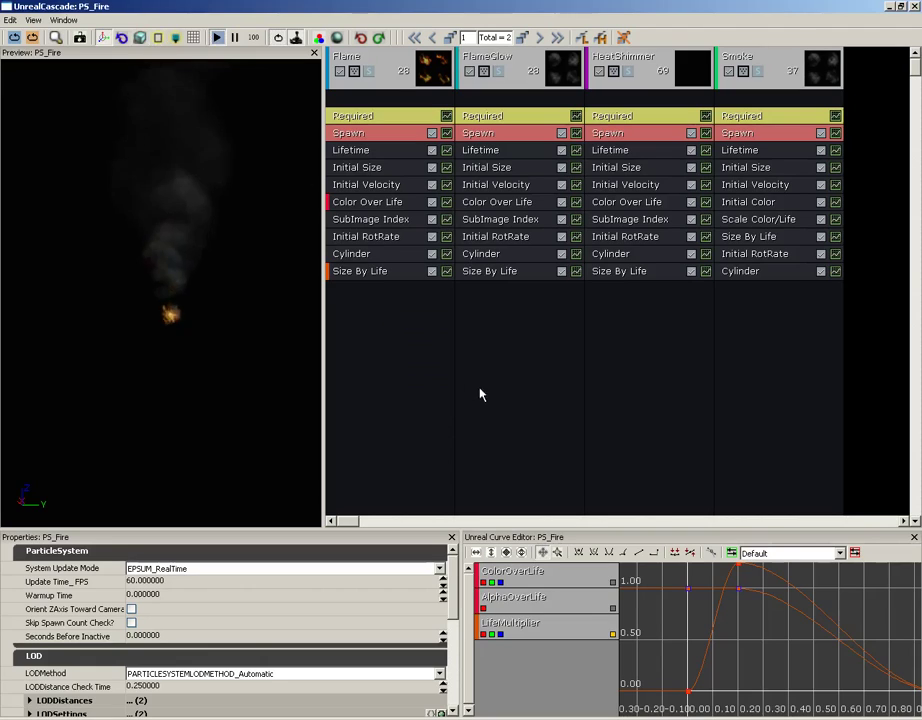
pyautogui.click(162, 40)
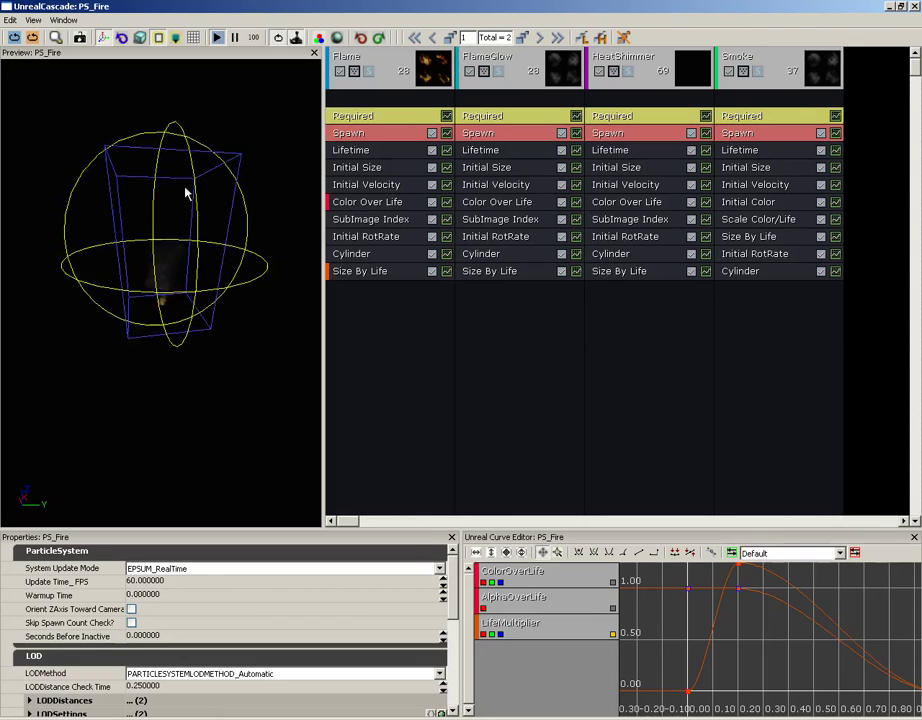
# - Accept setting fixed bounds for the particle system, inspect the bounds in the preview, and hide them
pyautogui.click(157, 38)
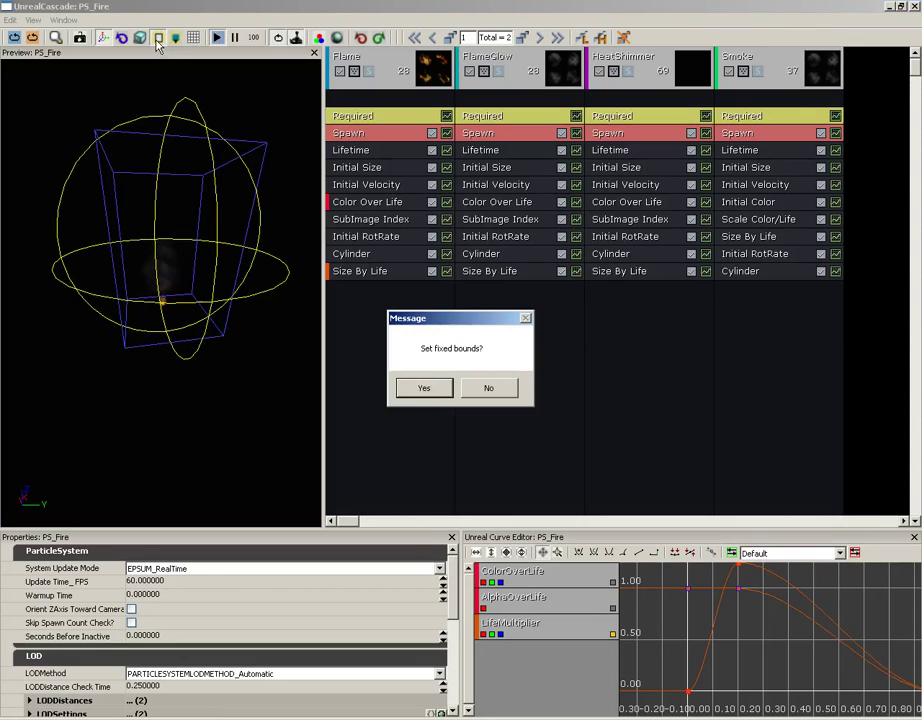
pyautogui.click(424, 390)
pyautogui.moveTo(261, 285); pyautogui.dragTo(180, 91)
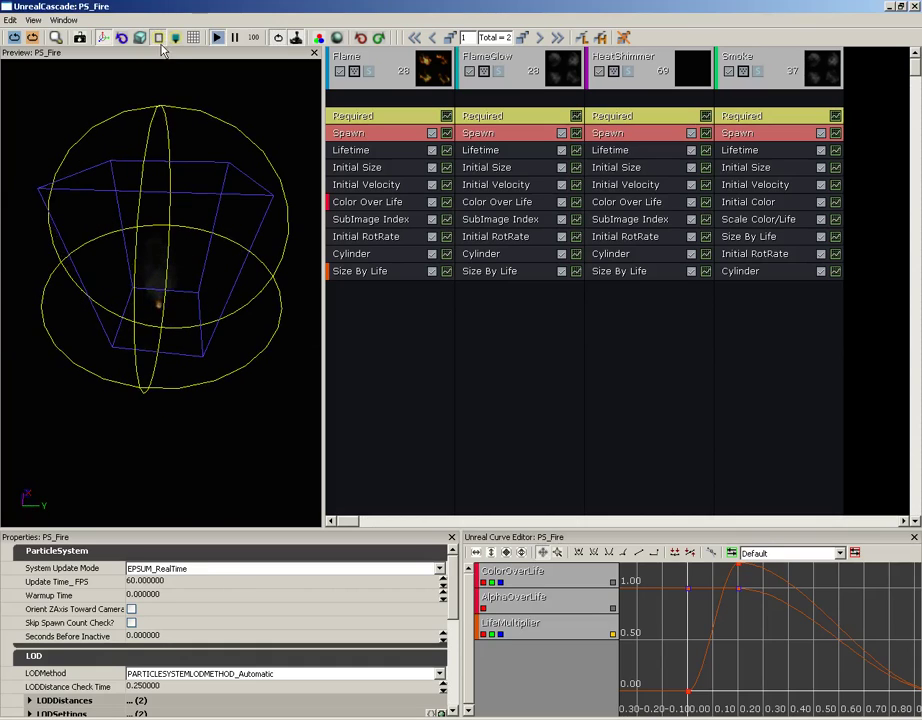
pyautogui.click(158, 39)
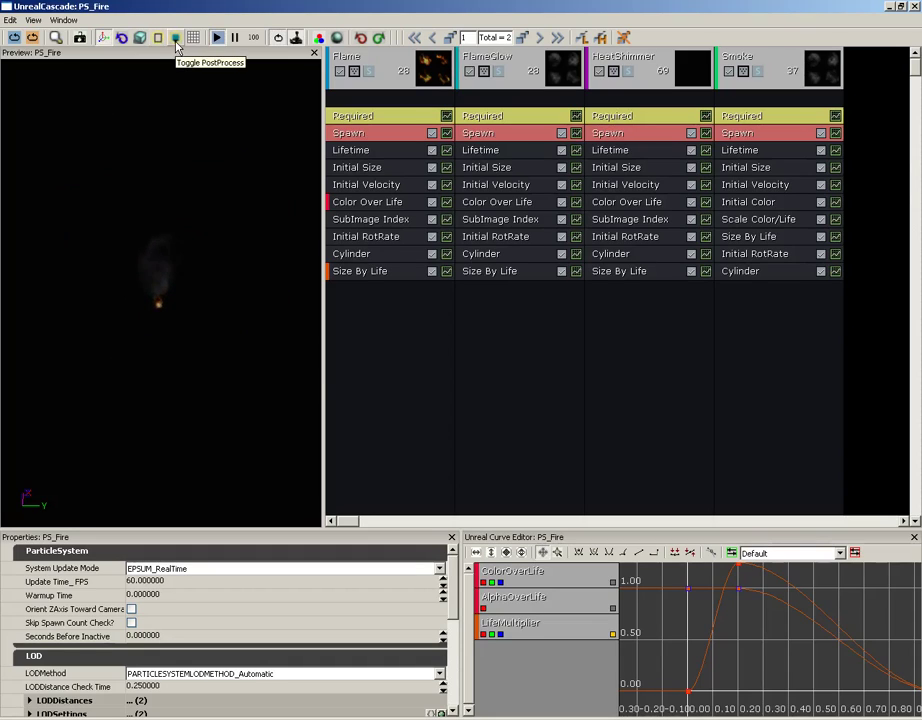
# - Turn on the depth-of-field (DOF) post-process effect in the particle preview
pyautogui.click(176, 42)
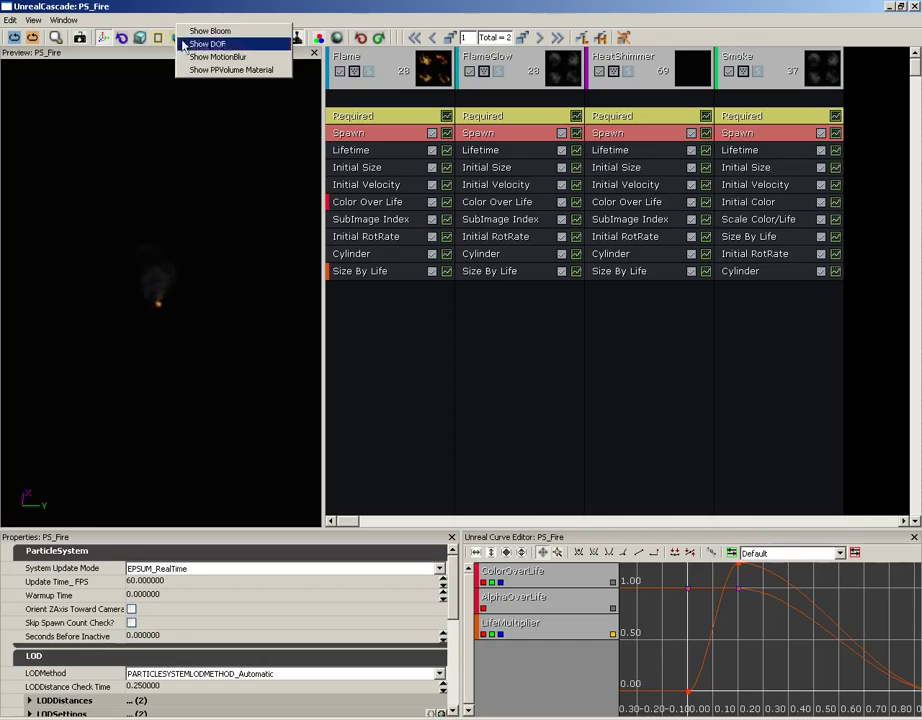
pyautogui.click(205, 213)
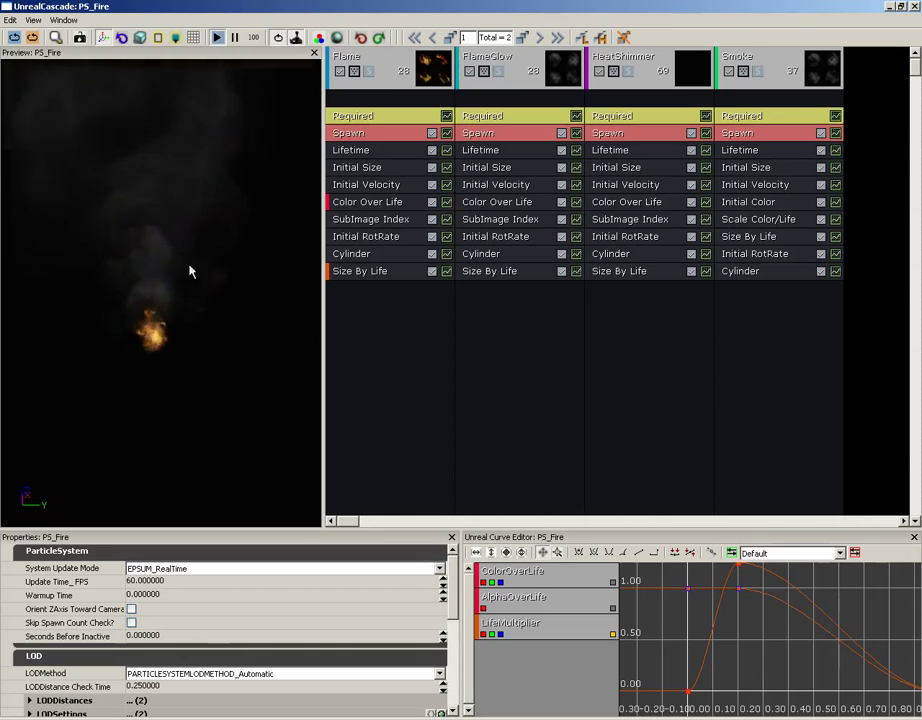
pyautogui.click(175, 38)
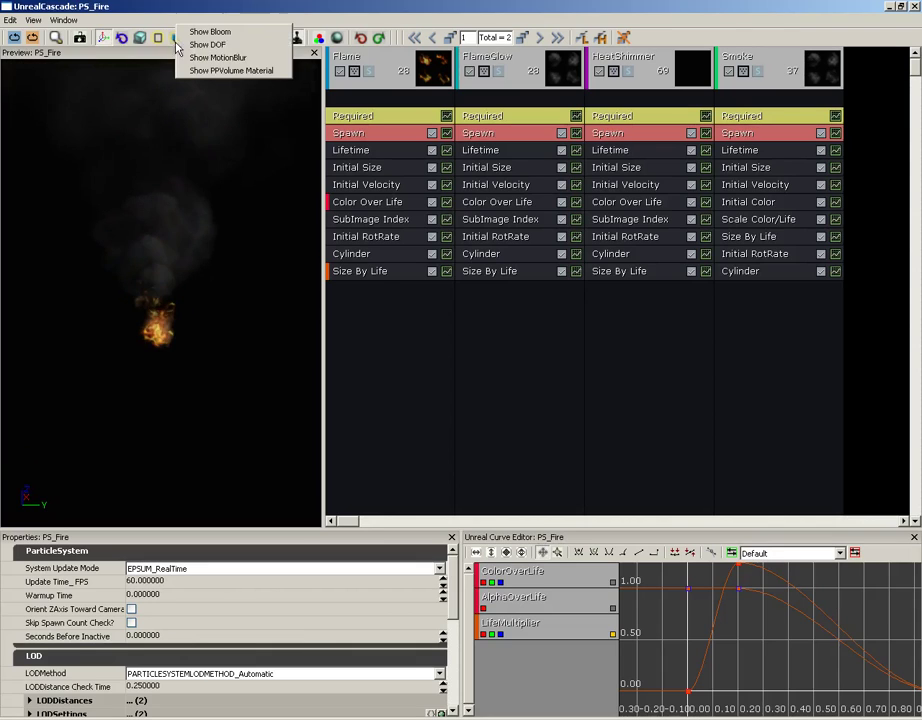
pyautogui.click(195, 44)
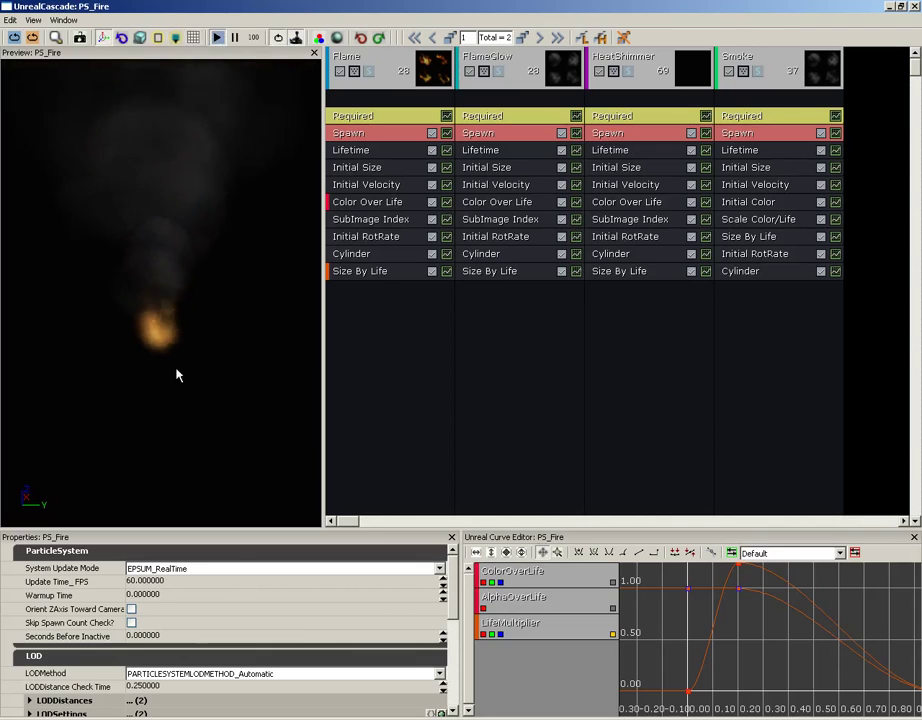
# - Turn off the depth-of-field (DOF) post-process effect in the particle preview
pyautogui.click(176, 38)
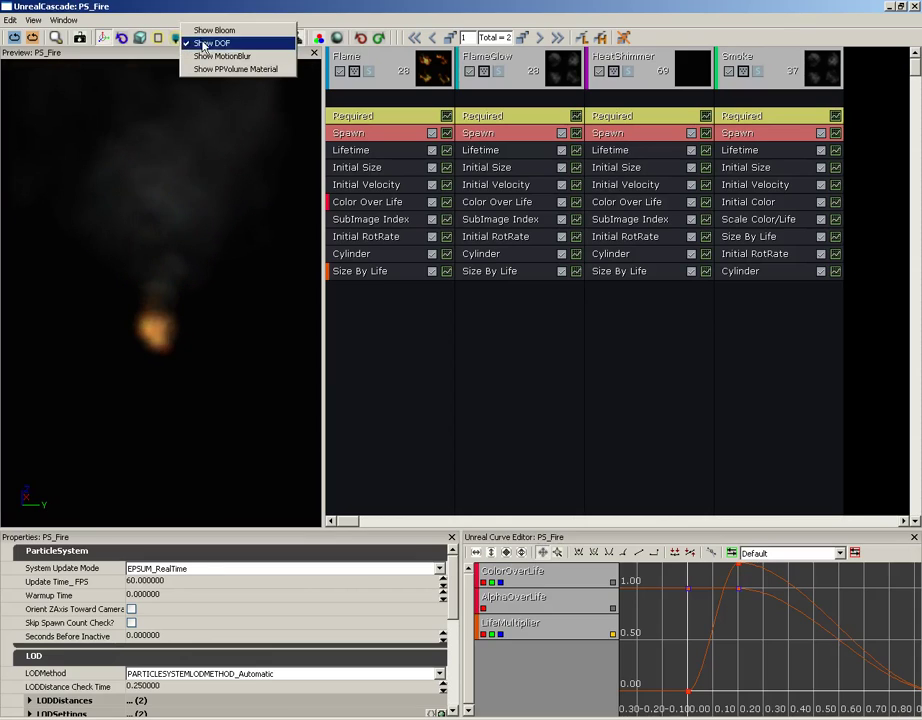
pyautogui.click(203, 45)
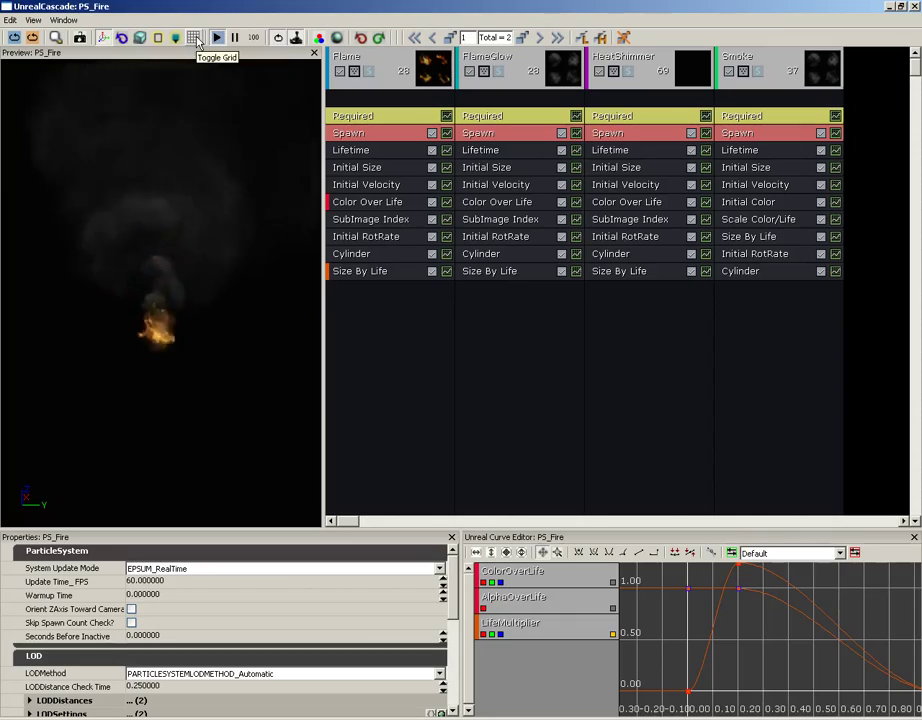
# - Show the preview grid, inspect the fire against it from another angle, and hide the grid
pyautogui.click(194, 38)
pyautogui.moveTo(158, 179)
pyautogui.mouseDown()
pyautogui.moveTo(83, 175)
pyautogui.moveTo(173, 173)
pyautogui.mouseUp()
pyautogui.moveTo(152, 235); pyautogui.dragTo(86, 327)
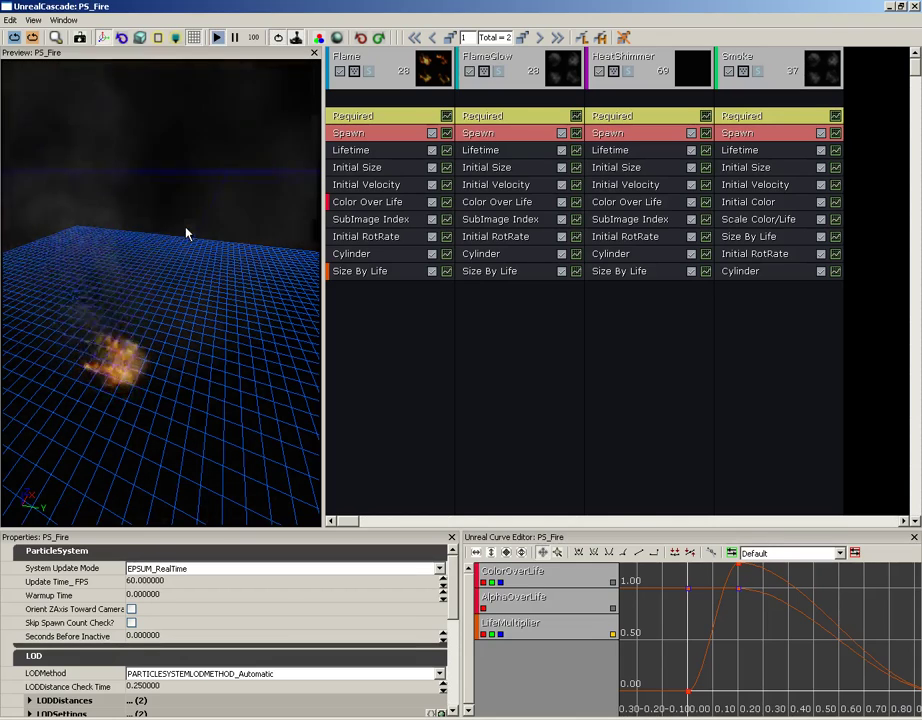
pyautogui.click(195, 37)
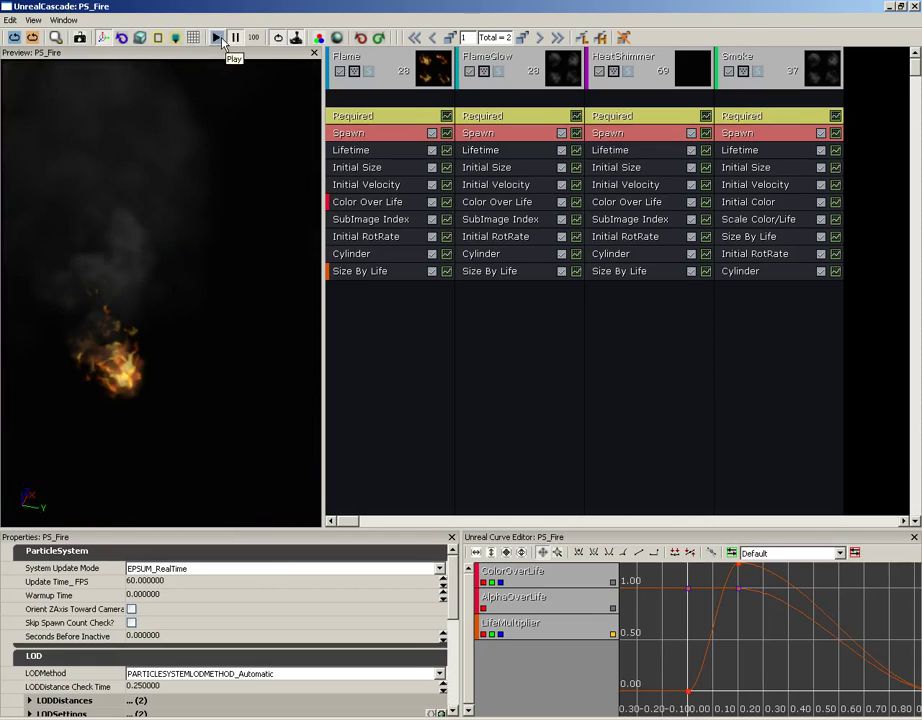
# - Preview the fire simulation at reduced speeds, including 25%, and restore the simulation speed to 100%
pyautogui.click(217, 38)
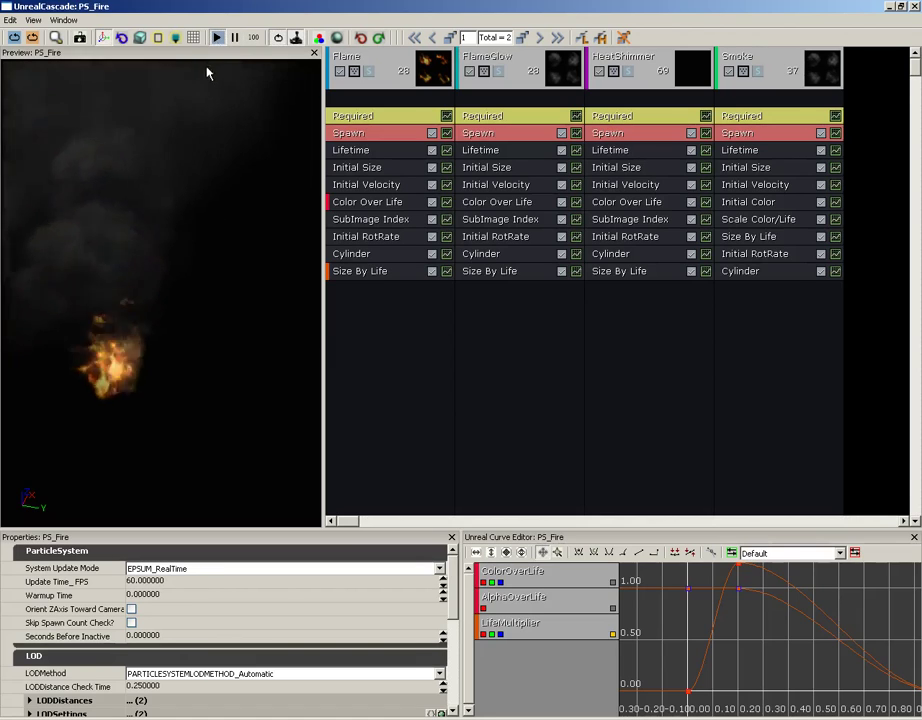
pyautogui.click(253, 38)
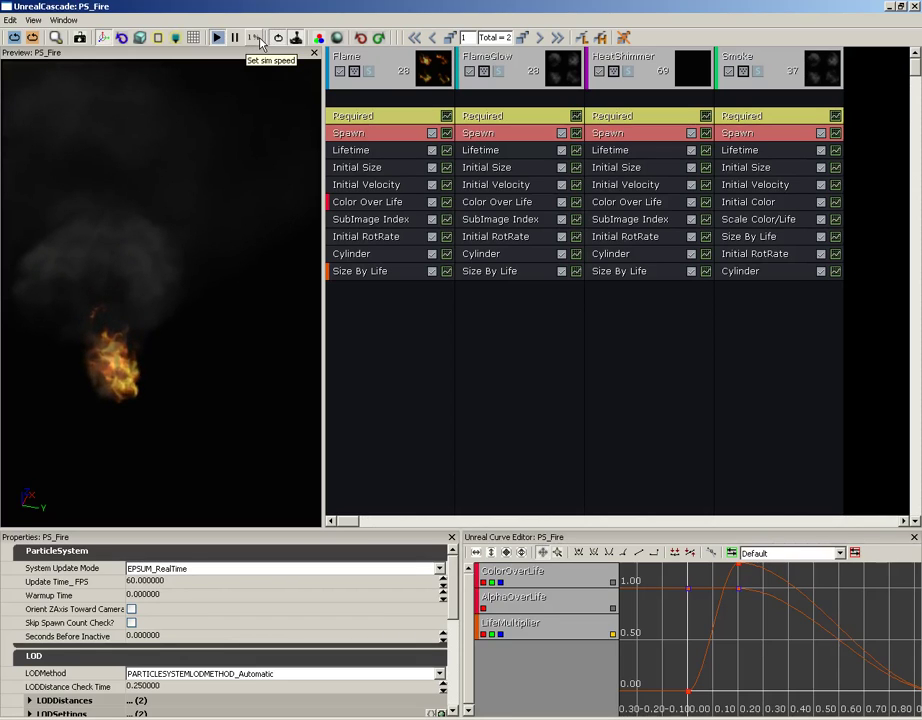
pyautogui.click(256, 40)
pyautogui.click(266, 52)
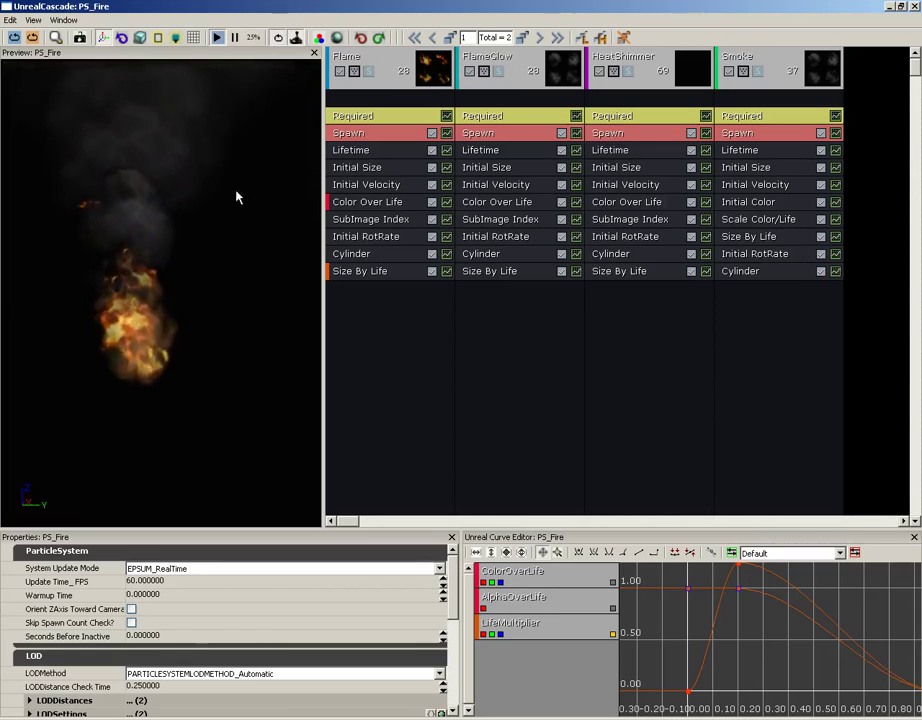
pyautogui.click(253, 37)
pyautogui.click(268, 30)
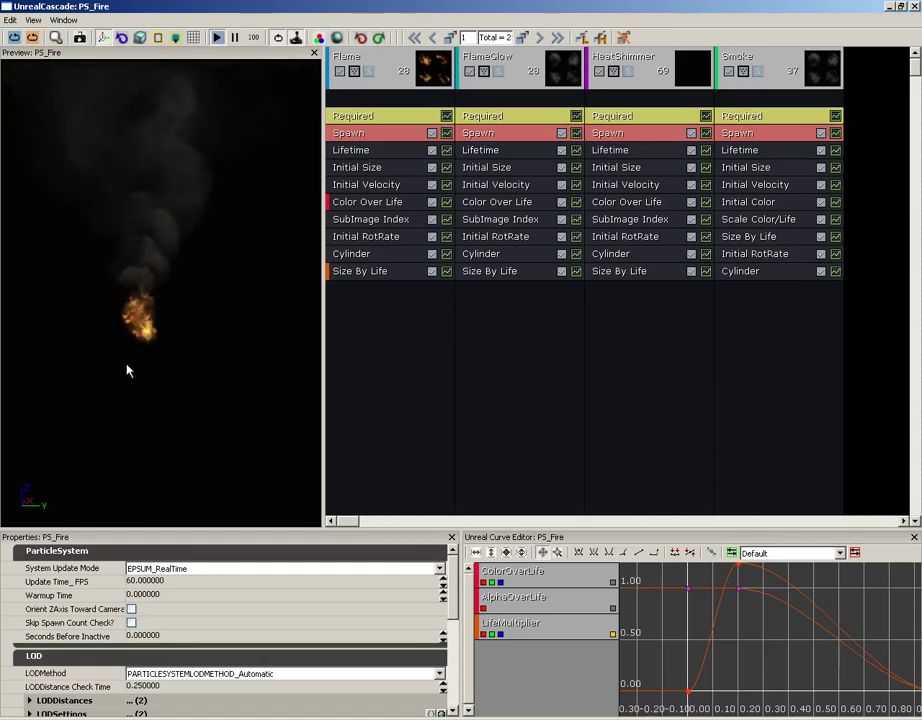
# - Try a mid-grey preview background with RGB 106, 106, 106 and restore the background to black
pyautogui.click(319, 38)
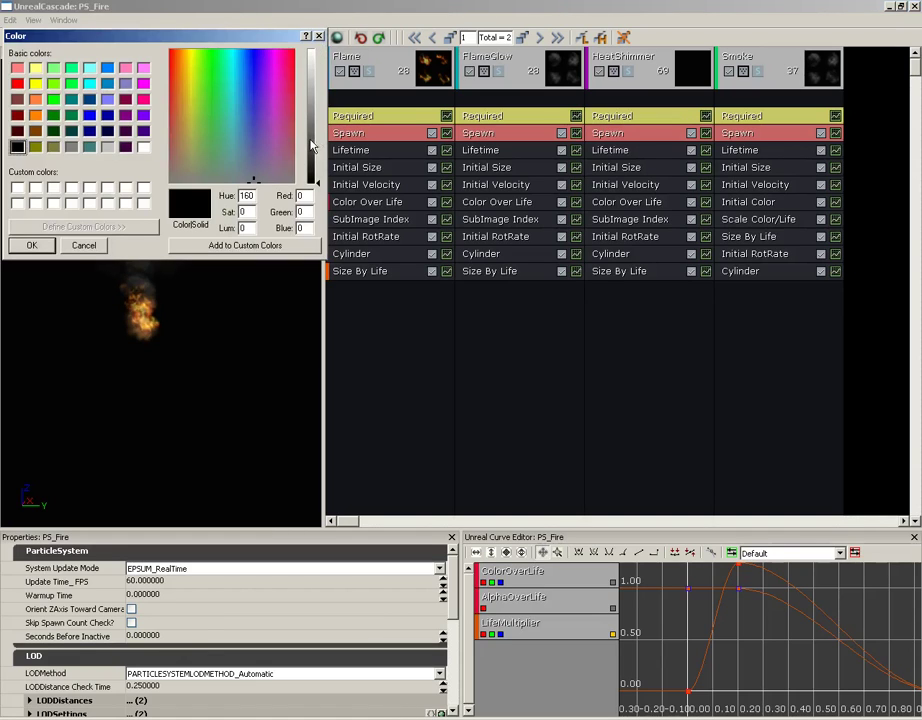
pyautogui.click(45, 250)
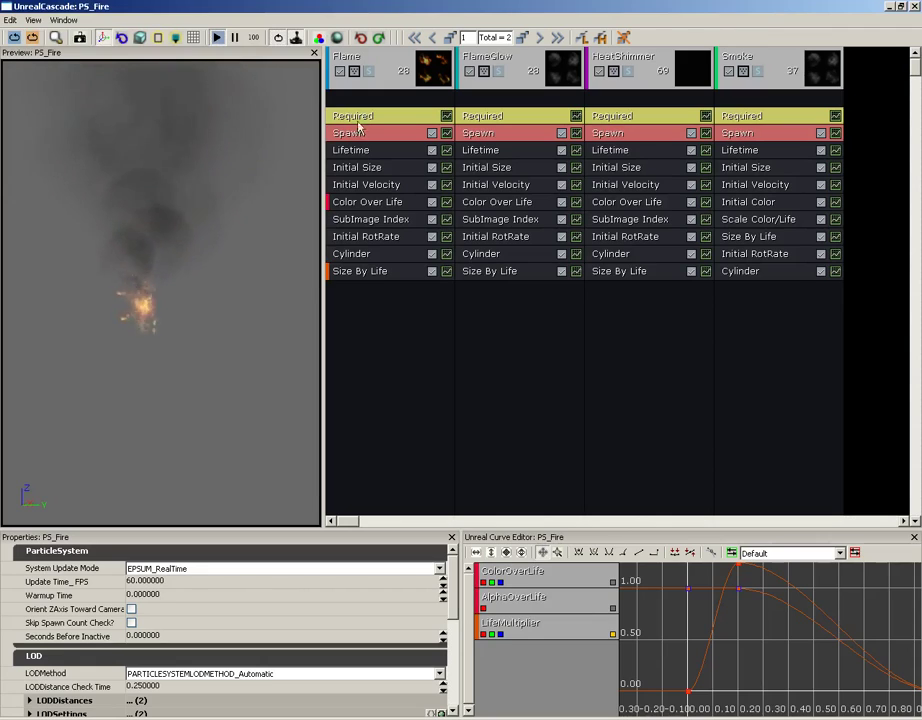
pyautogui.click(292, 99)
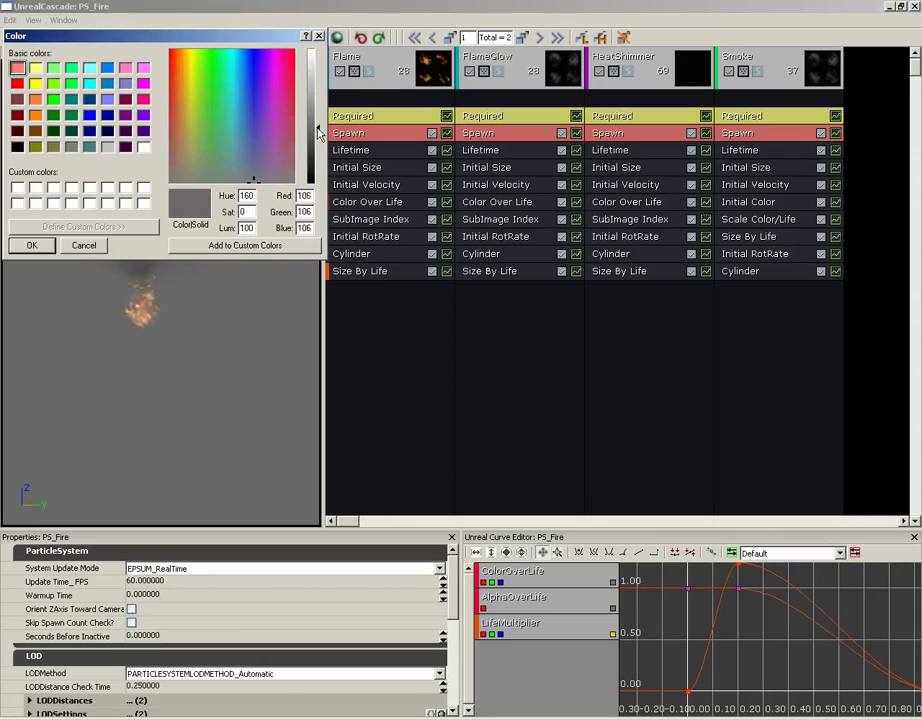
pyautogui.click(31, 246)
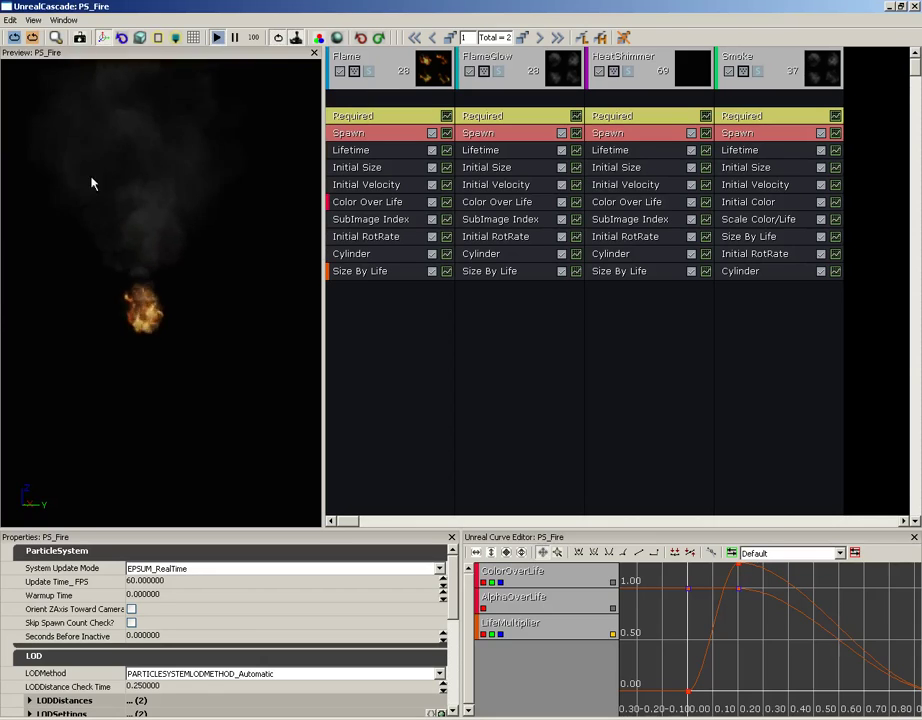
# - Display a wireframe sphere with a radius of 150 in the preview, inspect it around the fire, and hide it
pyautogui.click(338, 40)
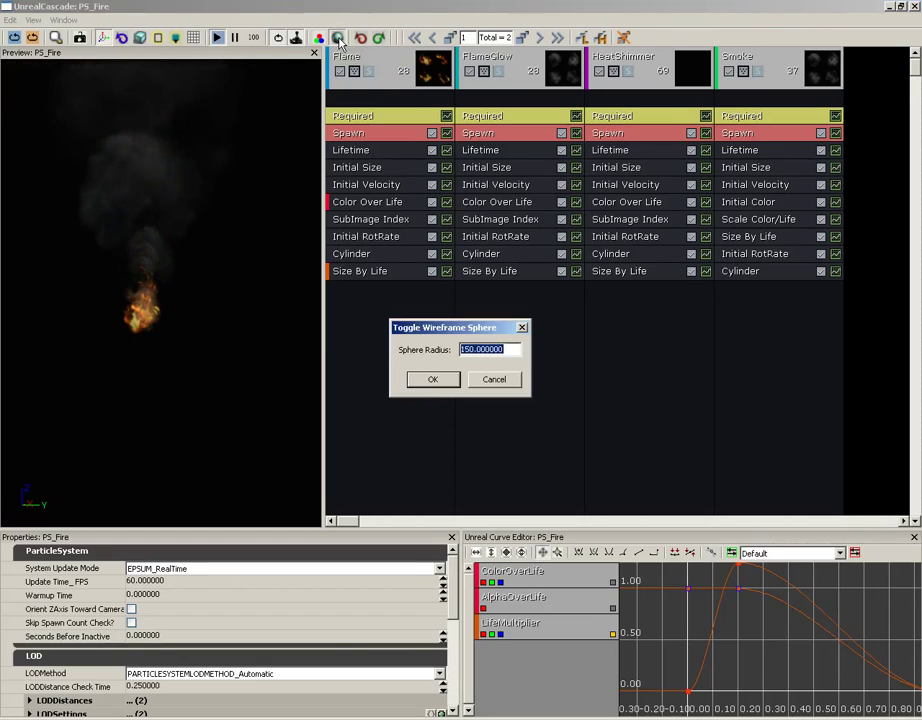
pyautogui.click(433, 380)
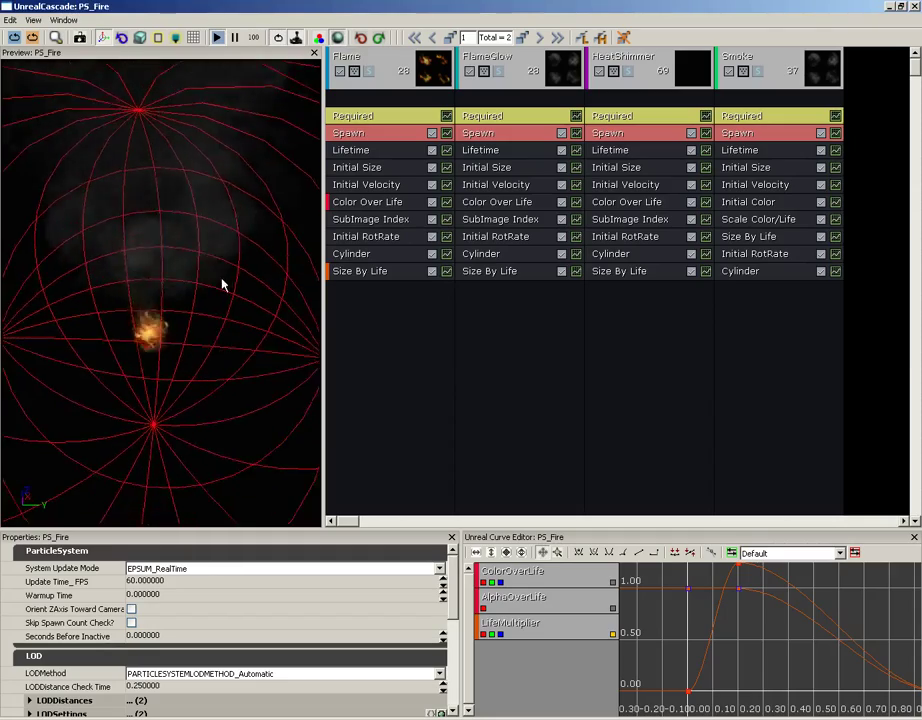
pyautogui.moveTo(200, 280); pyautogui.dragTo(323, 158, button='right')
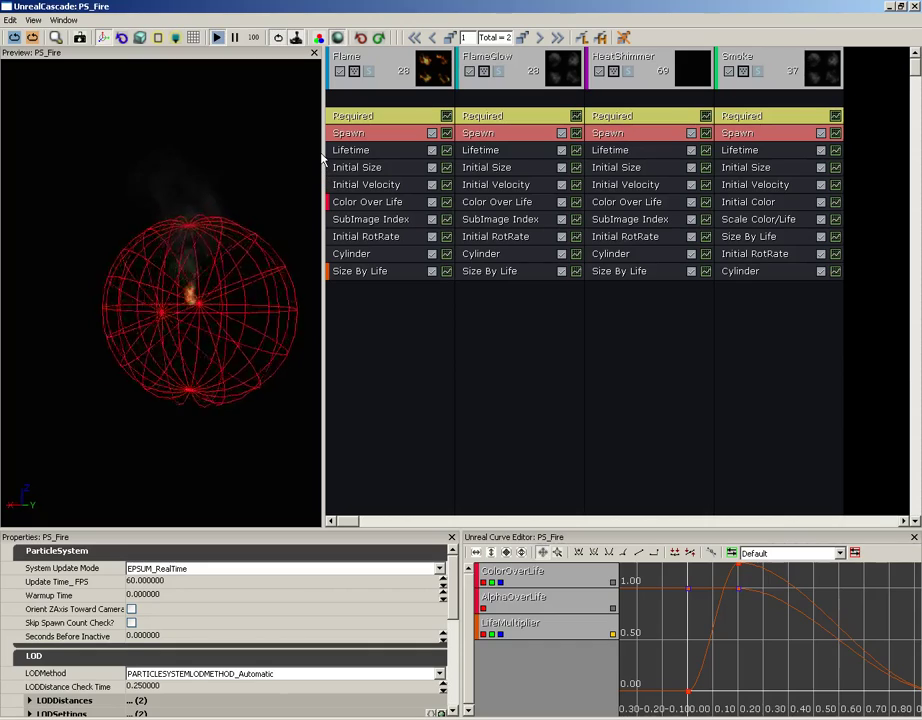
pyautogui.moveTo(323, 158); pyautogui.dragTo(215, 277)
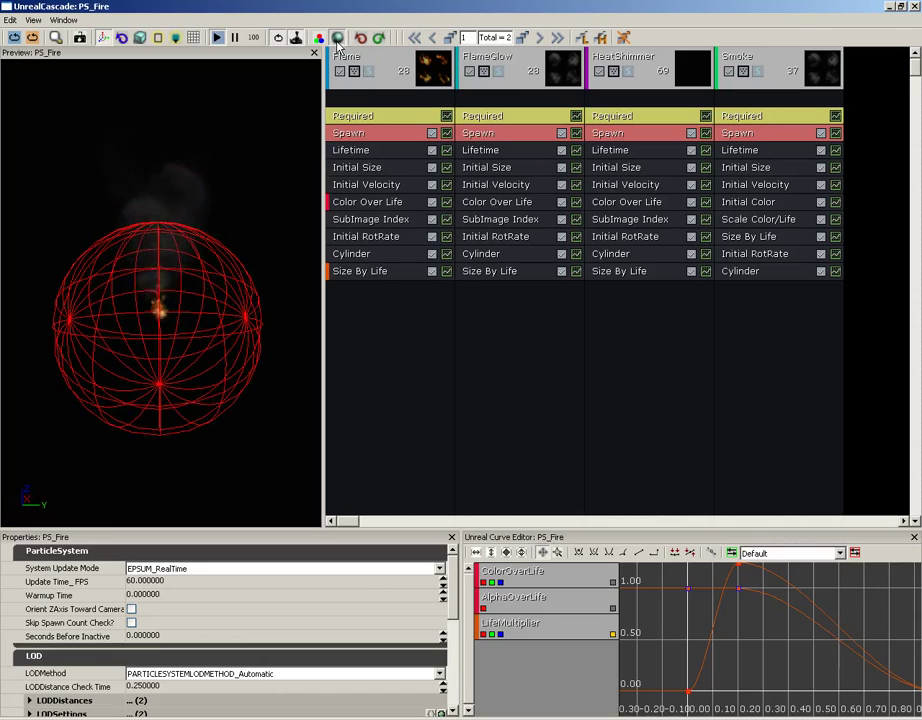
pyautogui.click(337, 40)
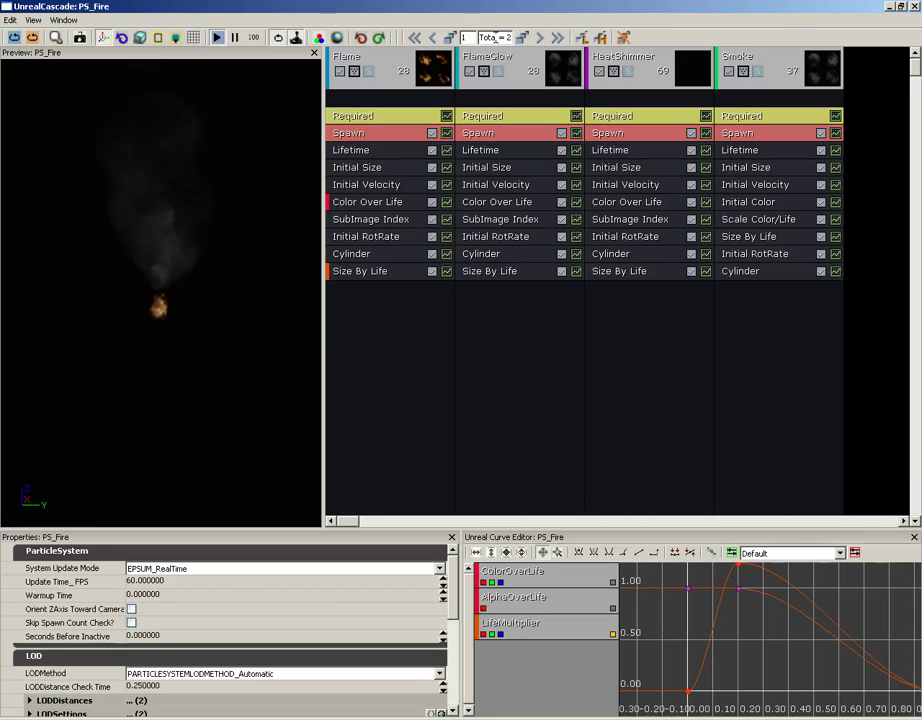
# - Regenerate the particle system's lowest LOD, accepting the deletion of all other LOD levels
pyautogui.click(11, 21)
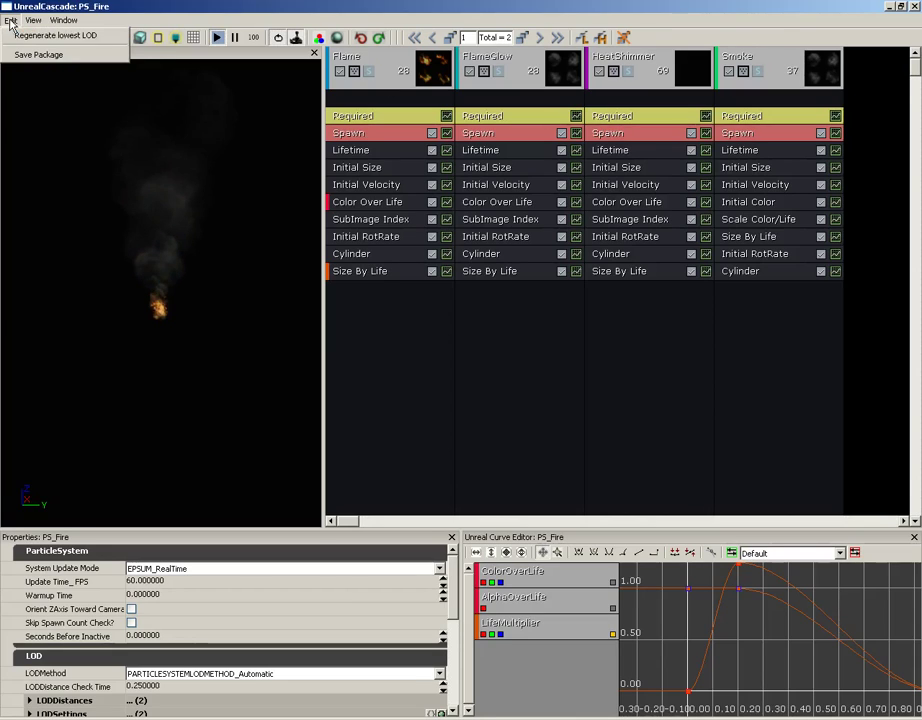
pyautogui.click(395, 22)
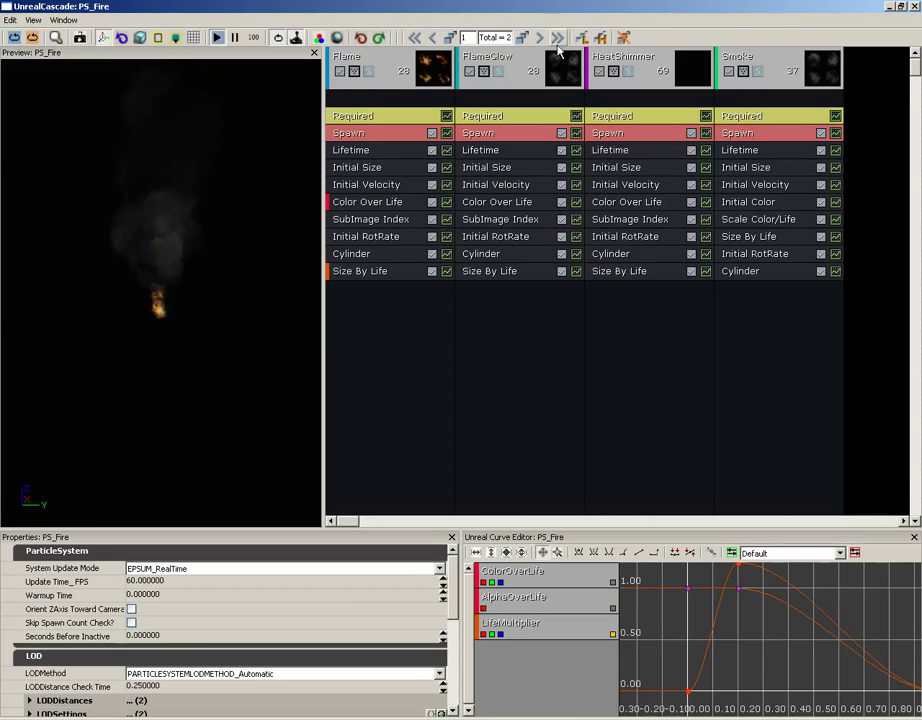
pyautogui.click(581, 38)
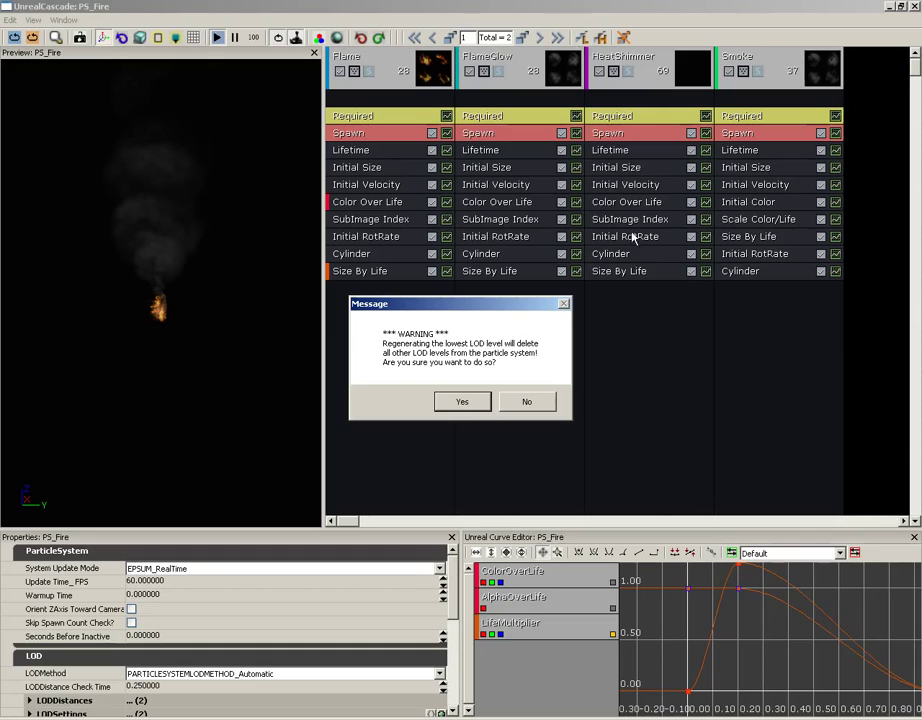
pyautogui.click(461, 402)
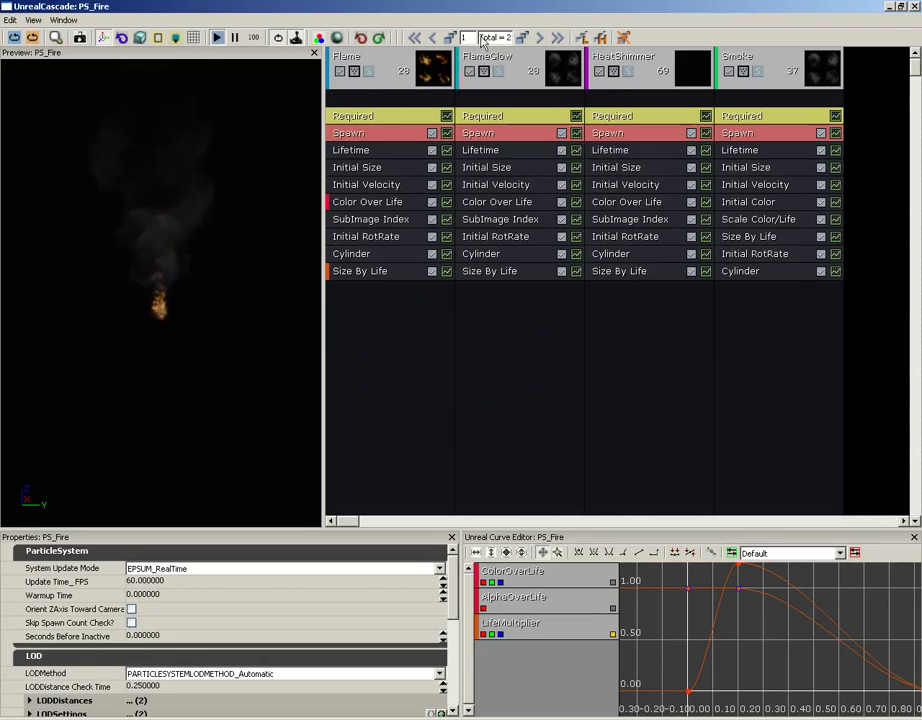
# - Switch to the lower LOD level 2 and examine the FlameGlow modules and the LOD options available for Lifetime
pyautogui.moveTo(480, 37); pyautogui.dragTo(512, 37)
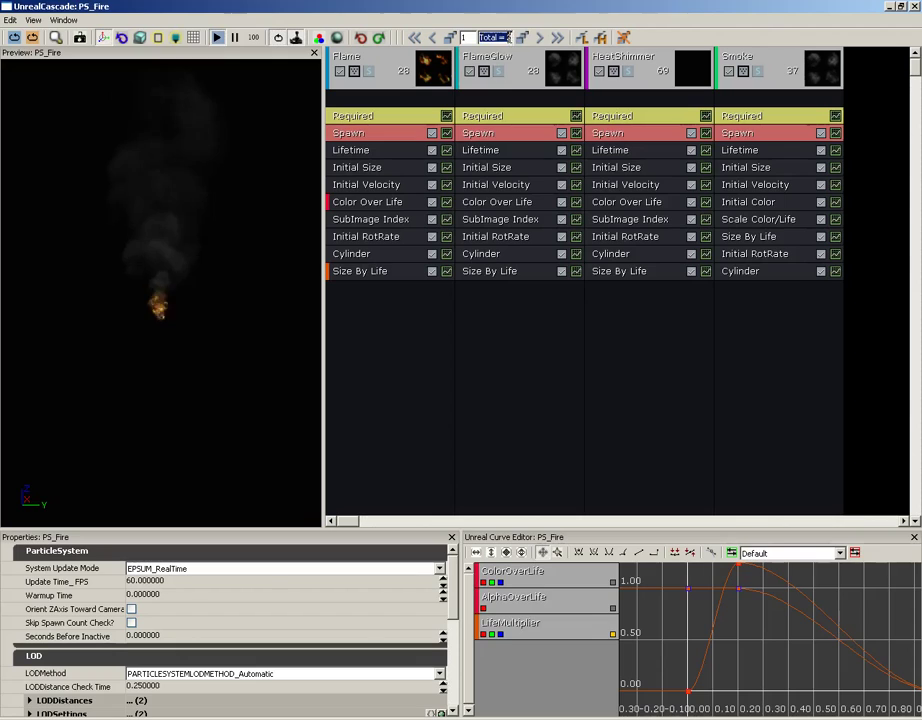
pyautogui.click(541, 37)
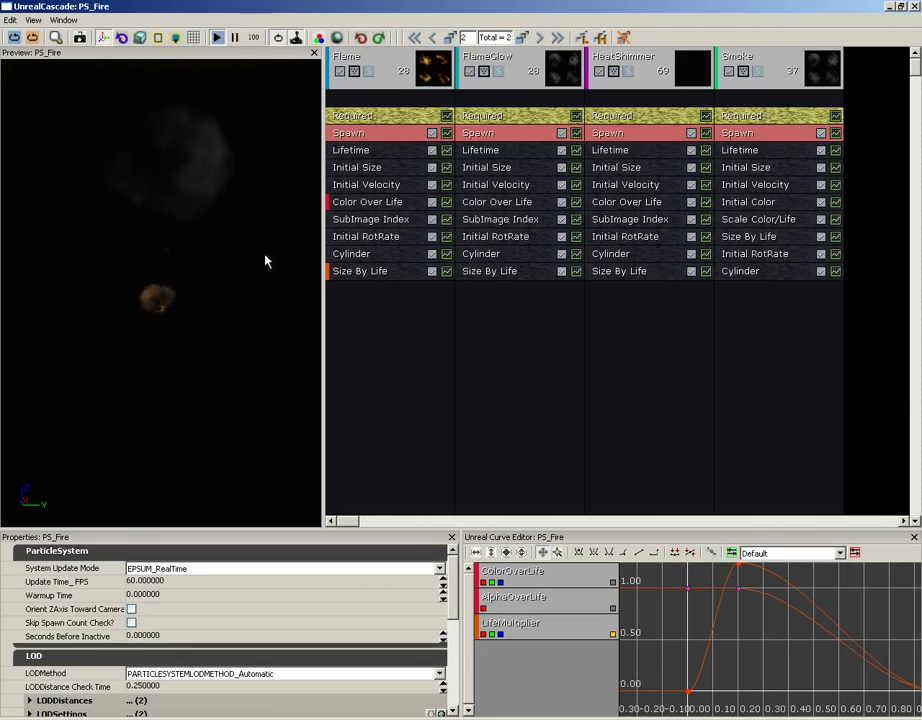
pyautogui.click(410, 202)
pyautogui.click(525, 202)
pyautogui.click(522, 167)
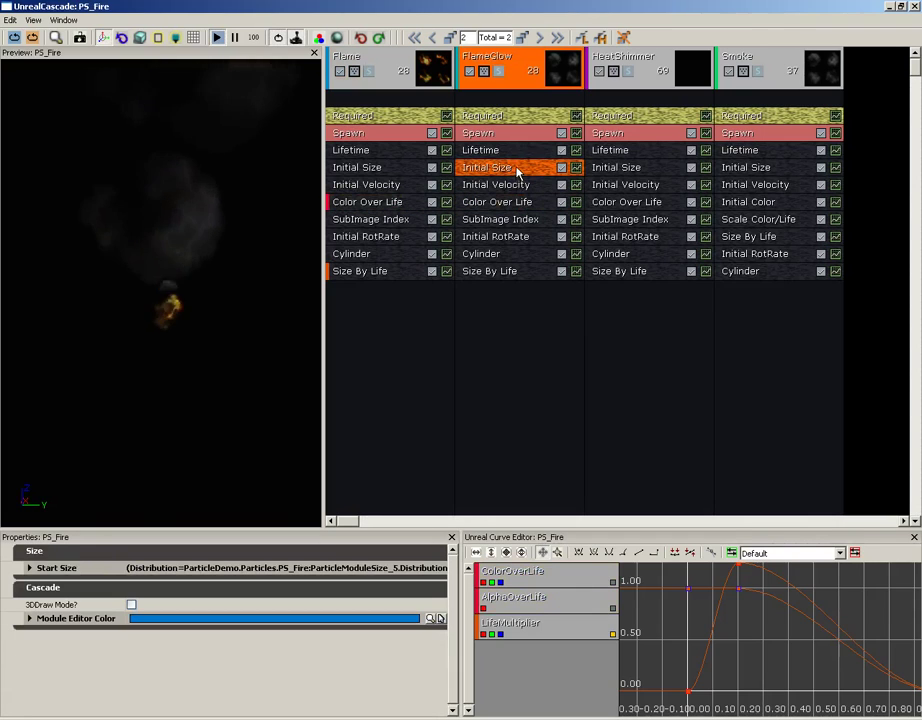
pyautogui.click(519, 152)
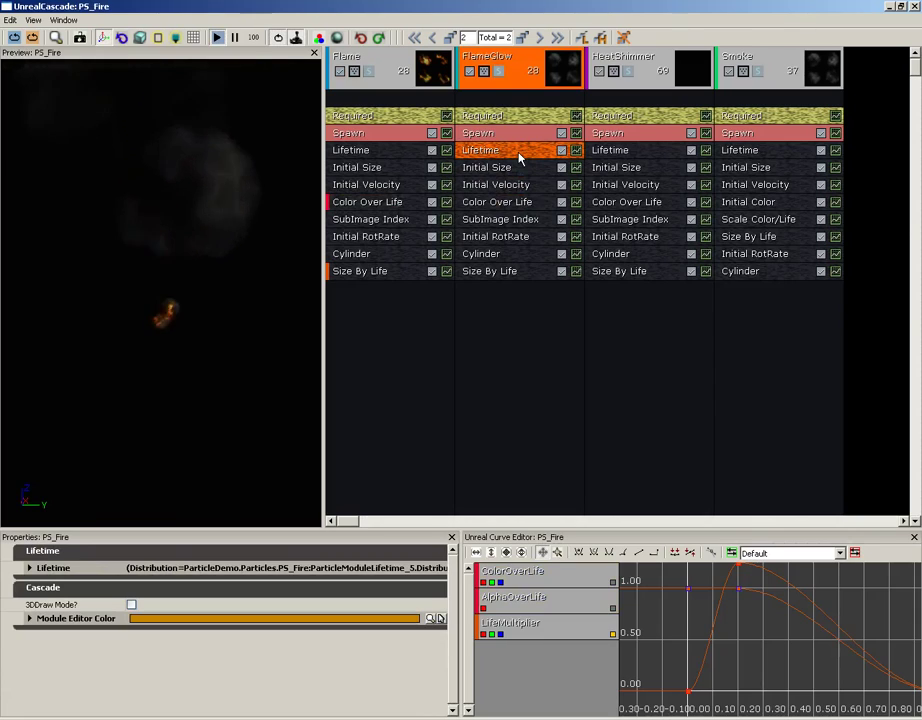
pyautogui.rightClick(519, 157)
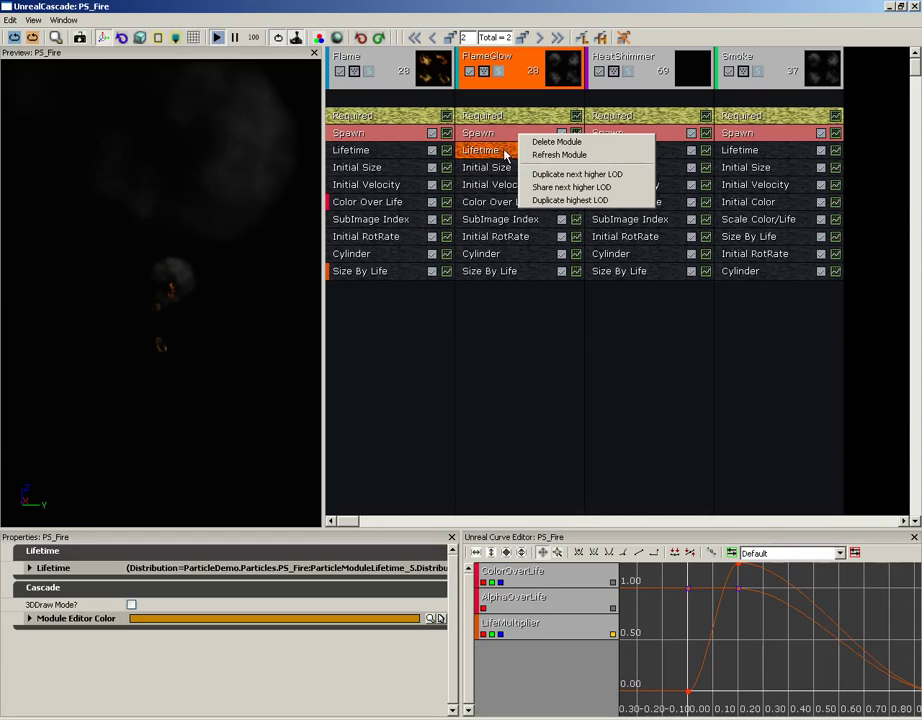
pyautogui.click(415, 137)
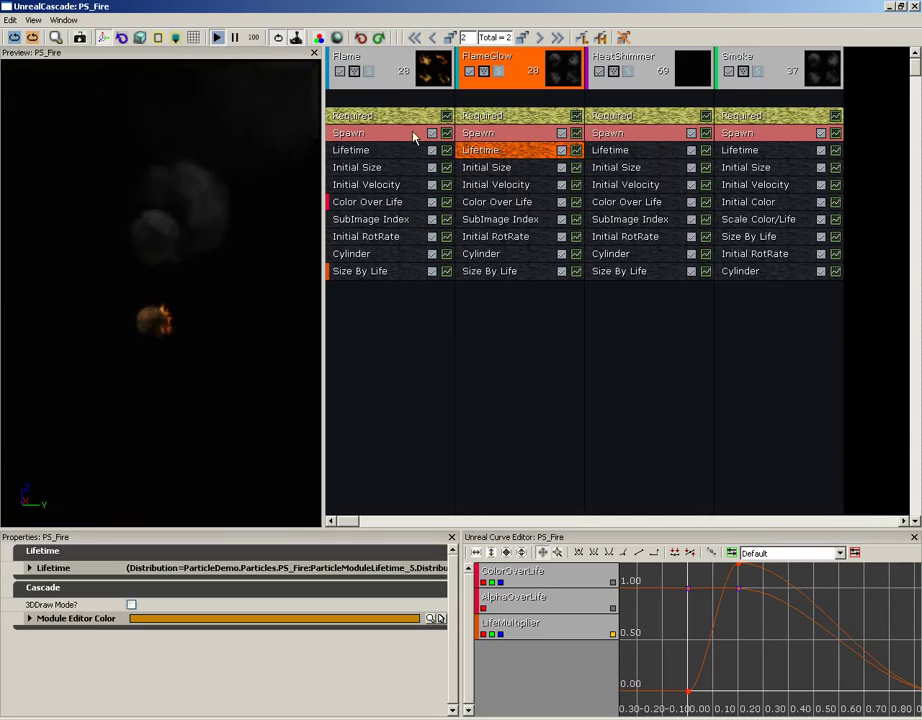
# - Expand the Flame emitter's Spawn Rate distribution and compare its constant between LOD levels 1 and 2, ending on level 2
pyautogui.click(403, 137)
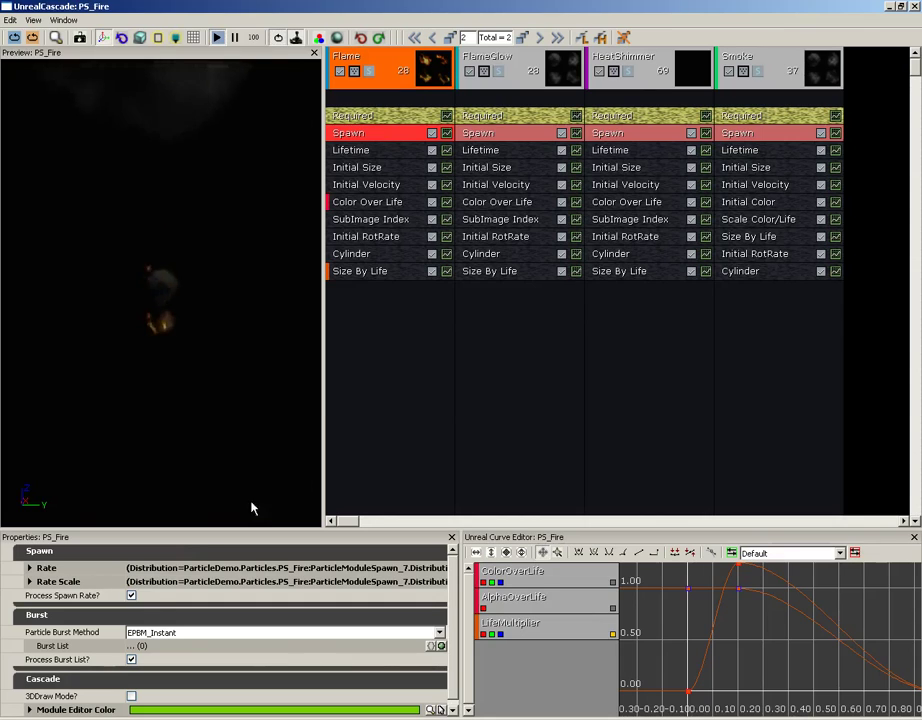
pyautogui.click(68, 570)
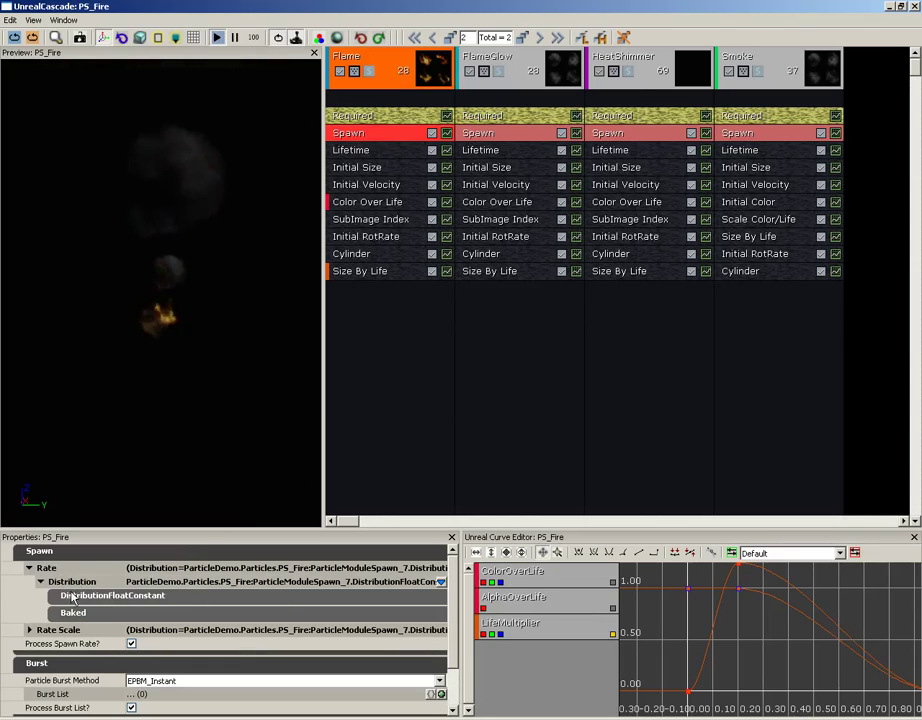
pyautogui.click(72, 597)
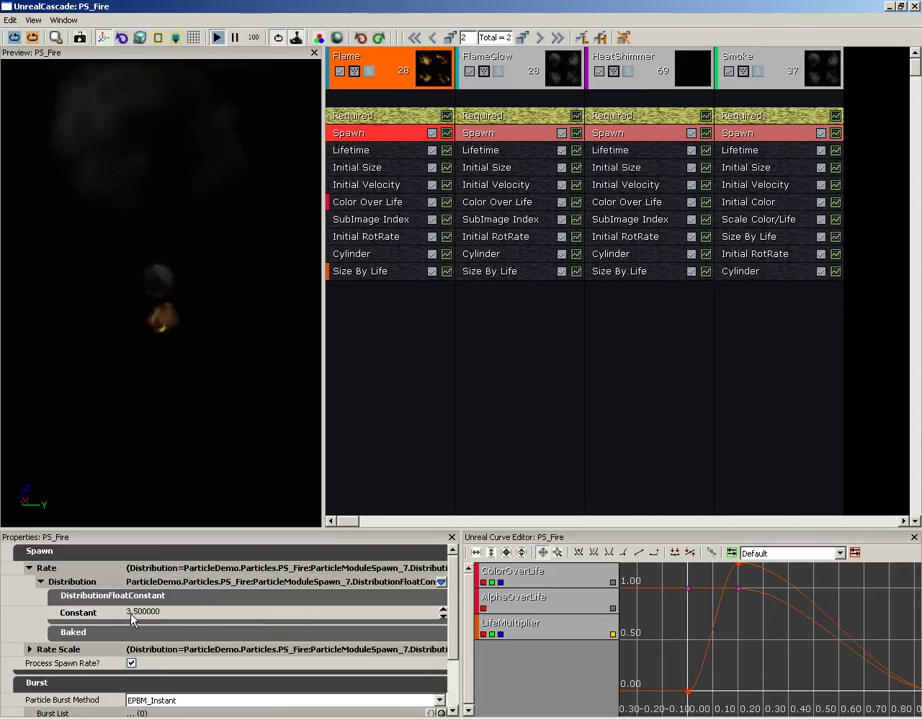
pyautogui.click(435, 39)
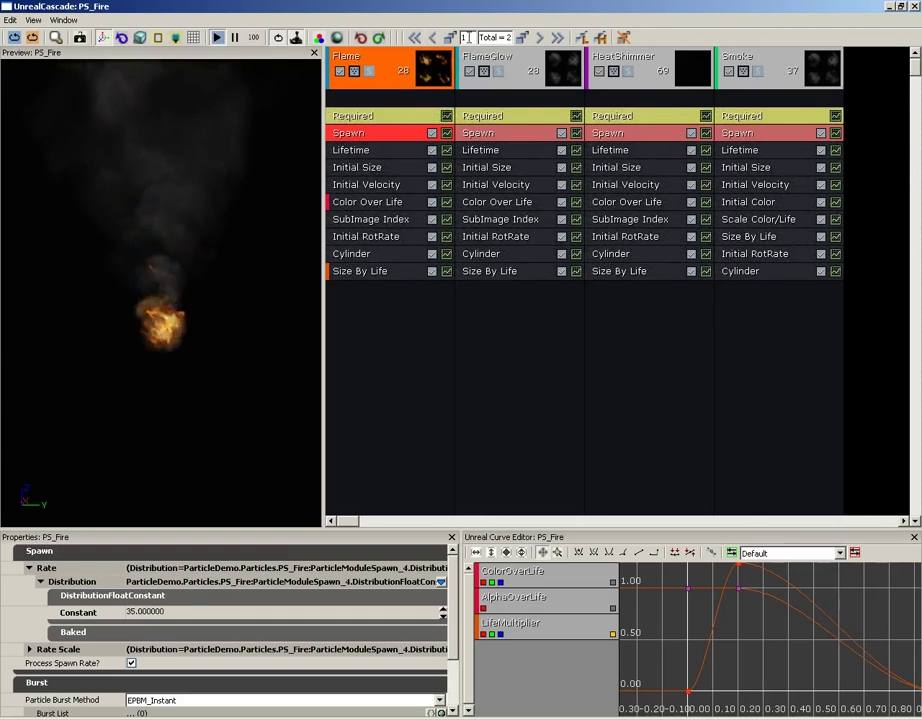
pyautogui.click(541, 39)
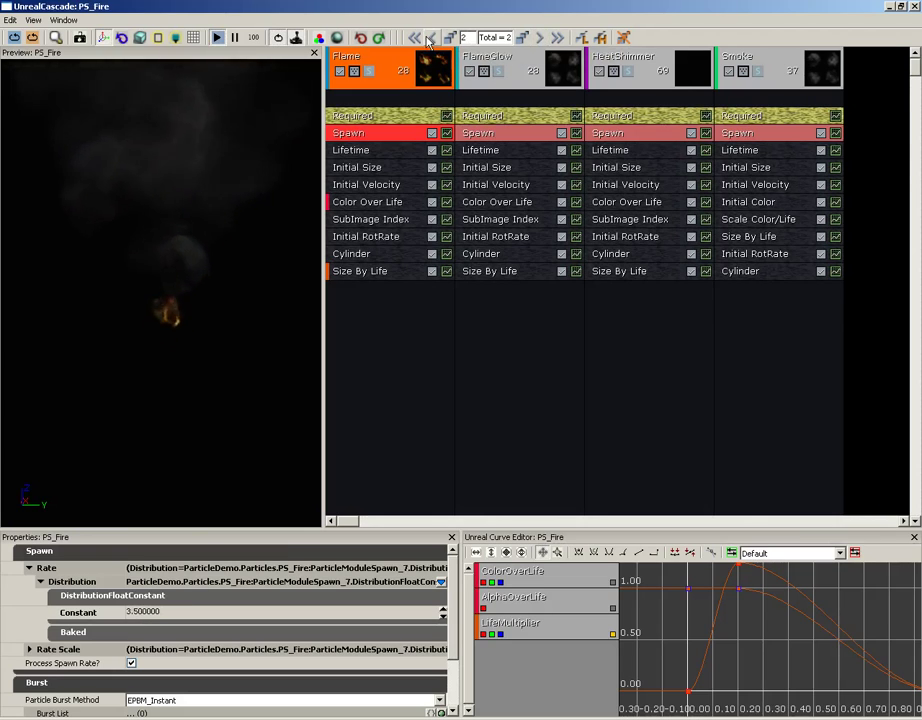
pyautogui.click(433, 39)
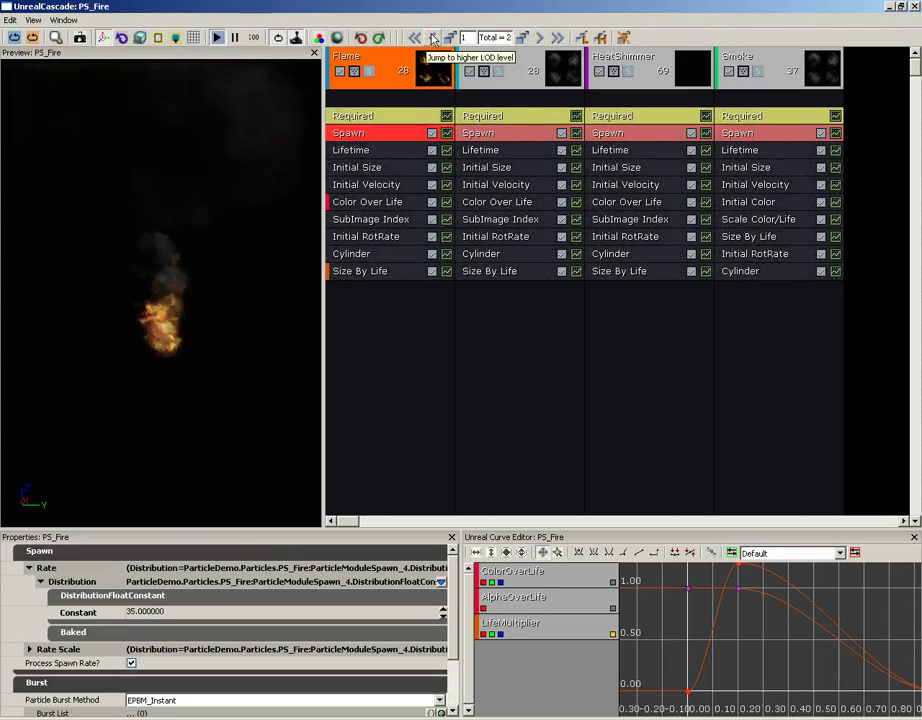
pyautogui.click(546, 39)
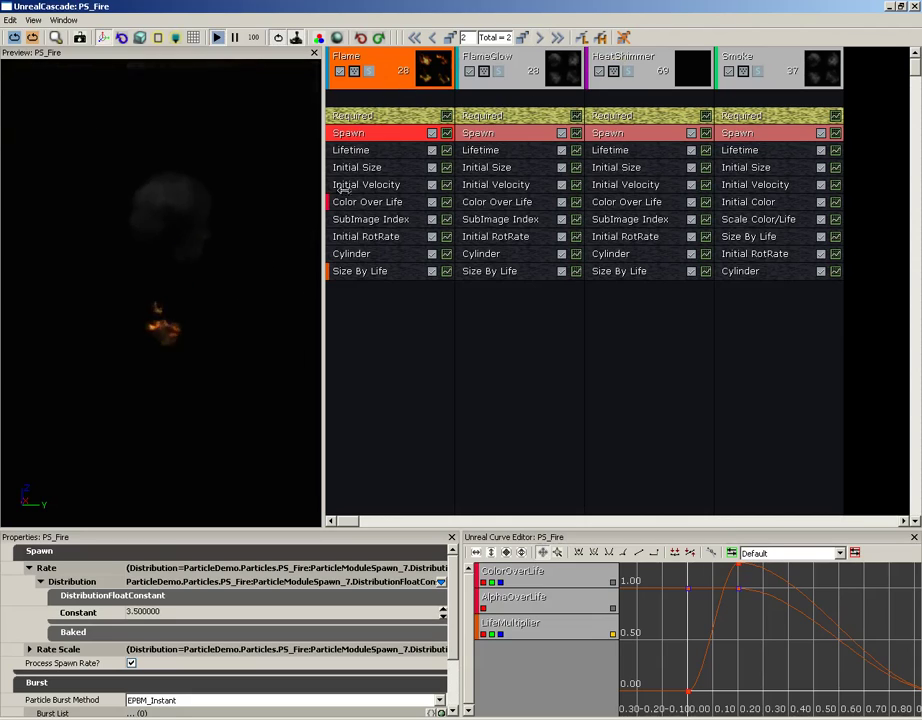
# - Set the Flame emitter's Spawn Rate constant to 10 at LOD level 2 and check the fire in the preview
pyautogui.click(143, 611)
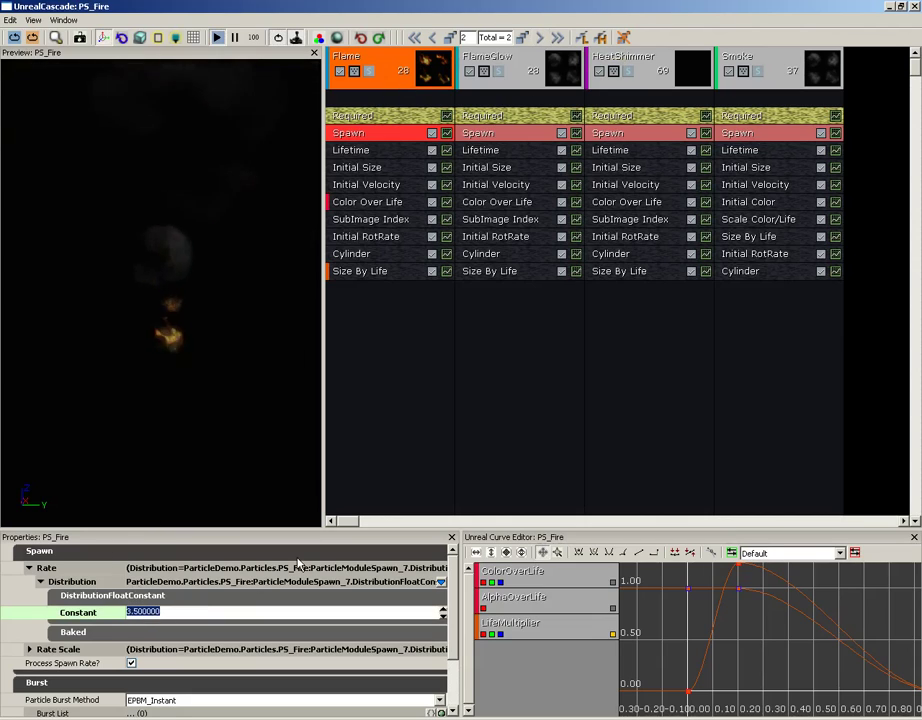
pyautogui.write('10')
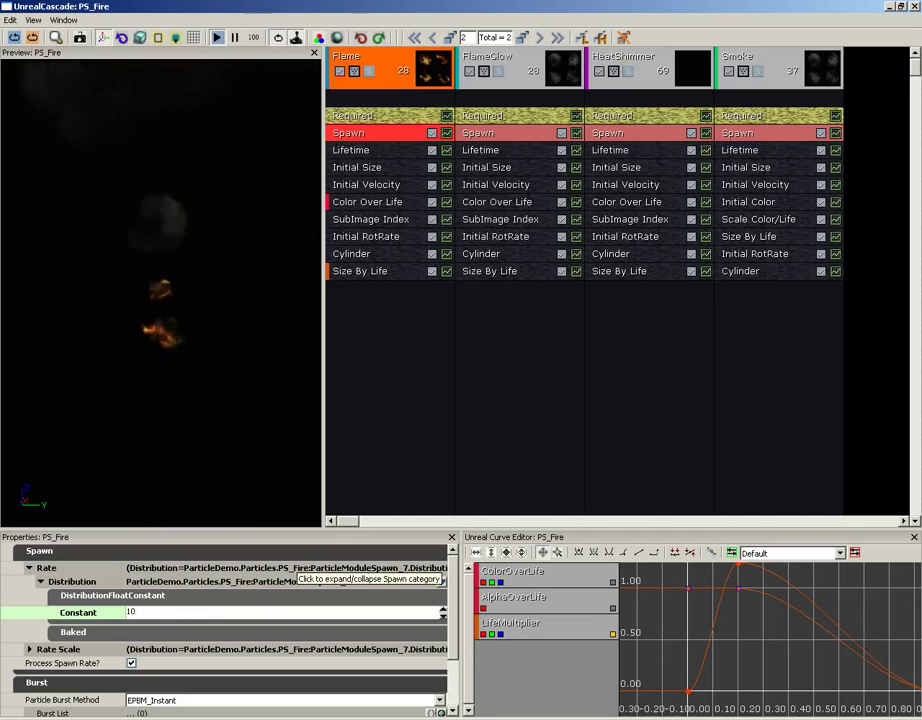
pyautogui.press('Return')
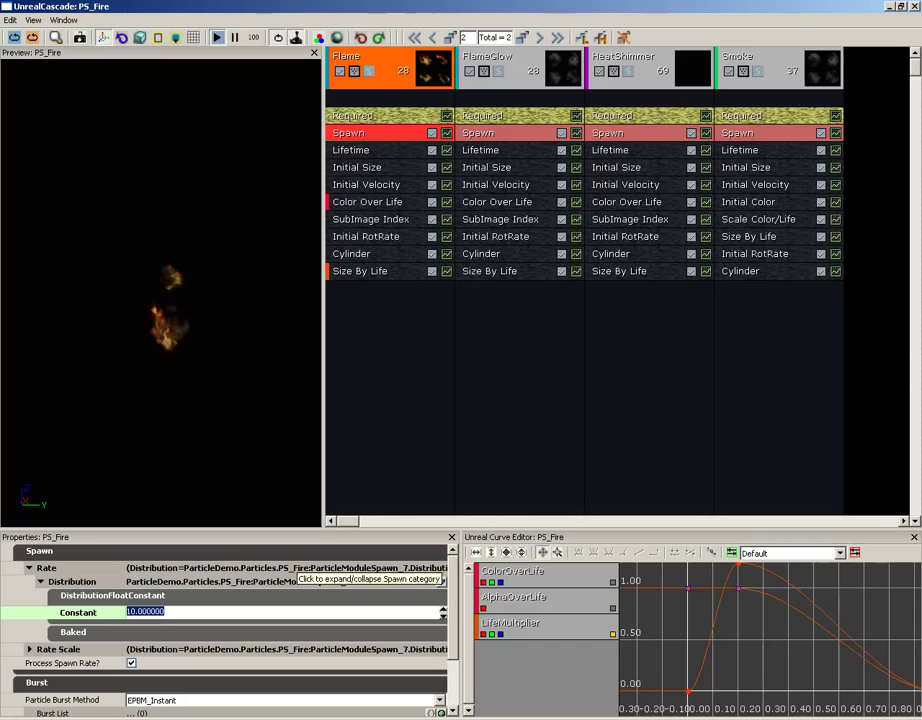
pyautogui.click(178, 262)
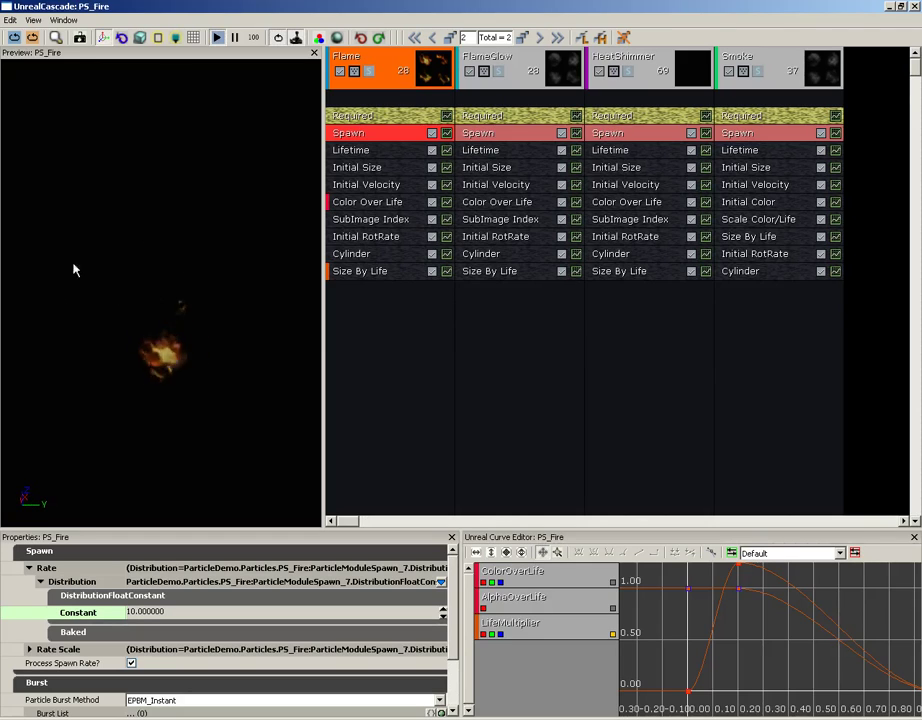
# - Compare the fire preview between LOD levels 1 and 2, ending on level 2
pyautogui.click(437, 40)
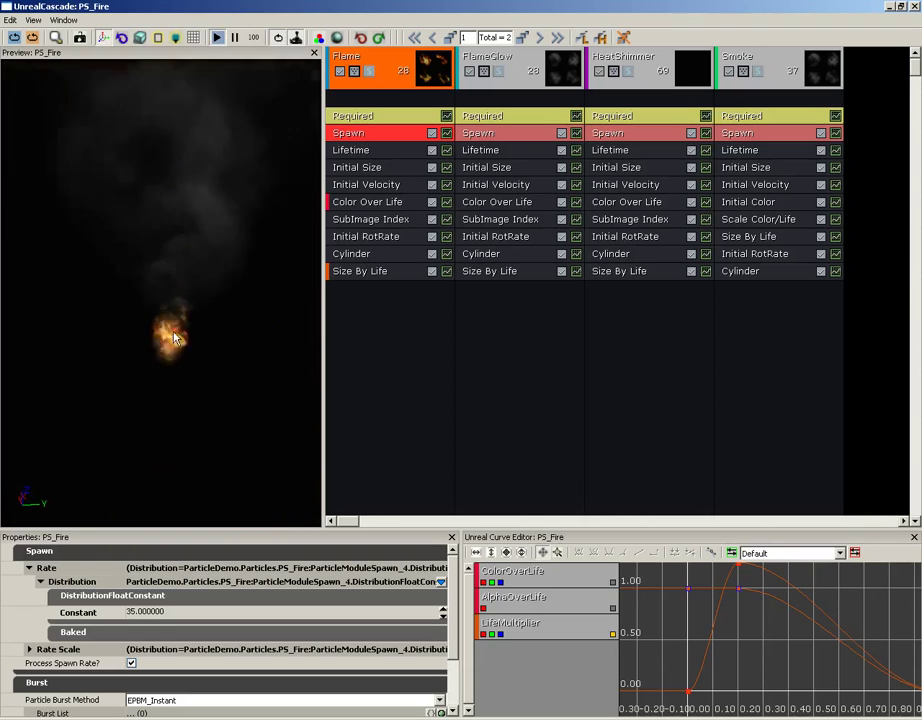
pyautogui.moveTo(185, 325); pyautogui.dragTo(138, 274)
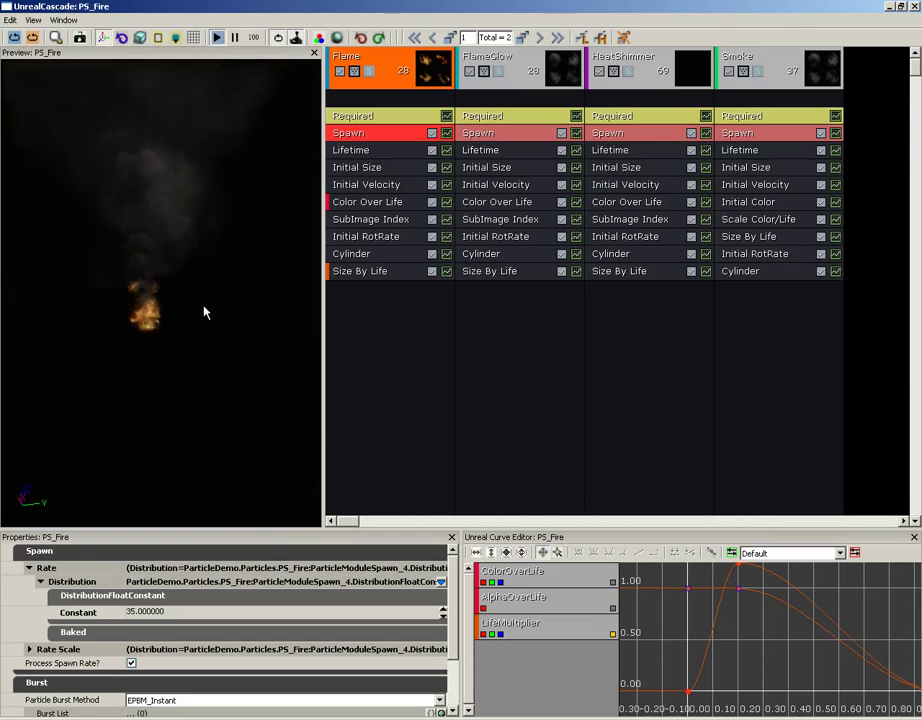
pyautogui.click(540, 37)
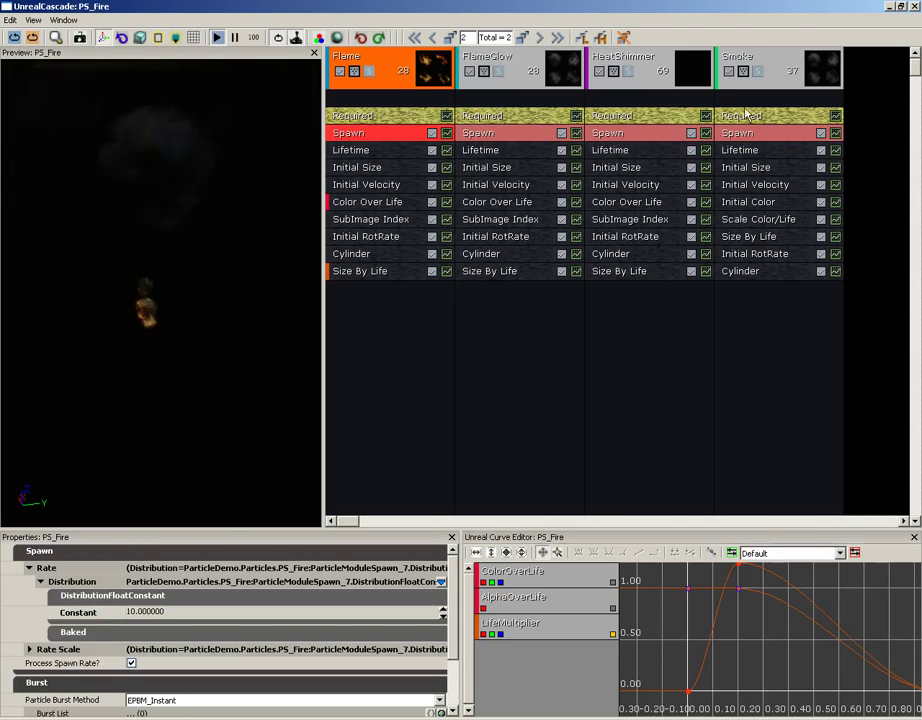
# - Examine the LOD duplication and sharing options available for the FlameGlow emitter's Lifetime module
pyautogui.click(496, 154)
pyautogui.rightClick(503, 156)
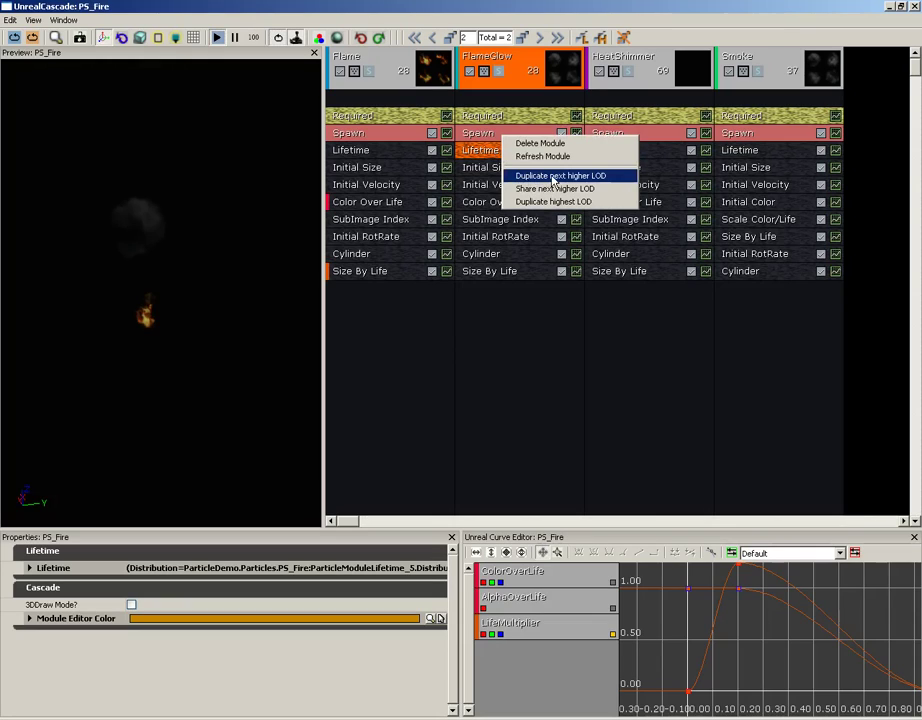
pyautogui.click(489, 174)
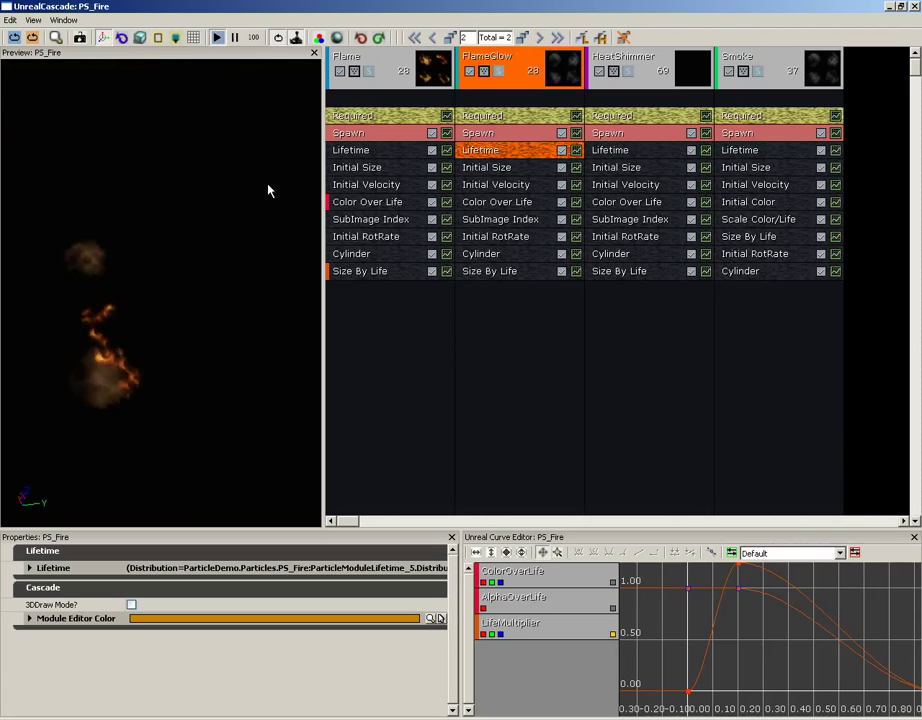
# - Duplicate the next higher LOD for the Flame emitter's Color Over Life module and compare it with the Initial Velocity module
pyautogui.rightClick(365, 201)
pyautogui.press('Escape')
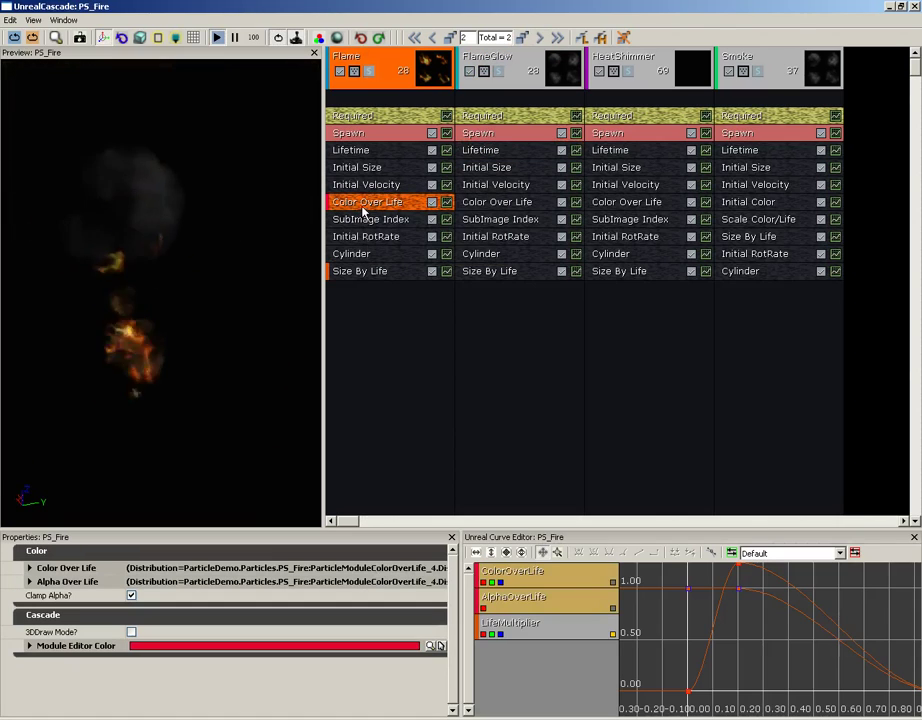
pyautogui.rightClick(364, 210)
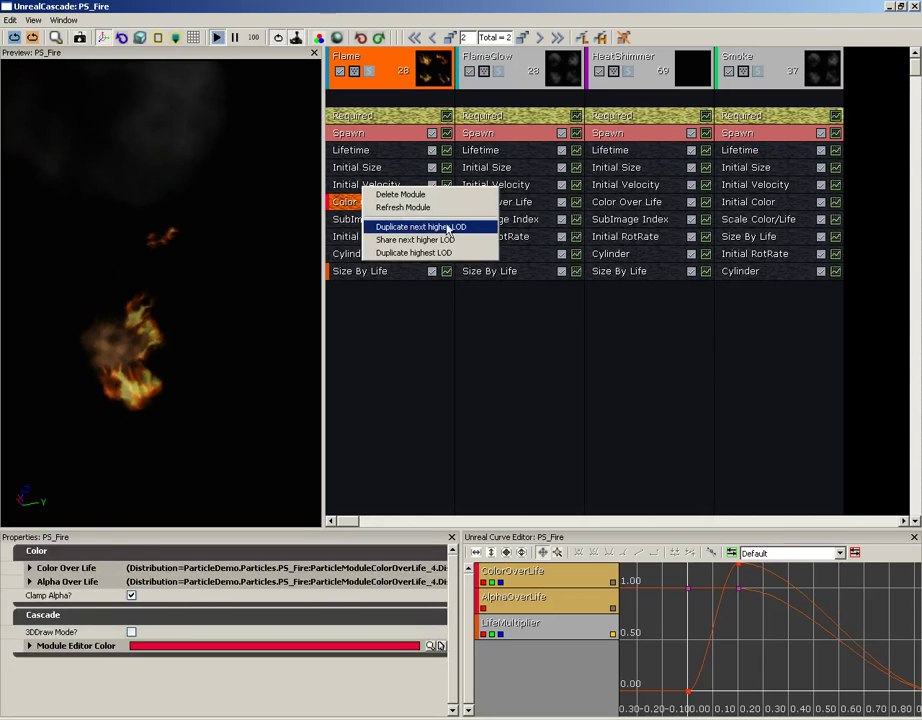
pyautogui.click(447, 229)
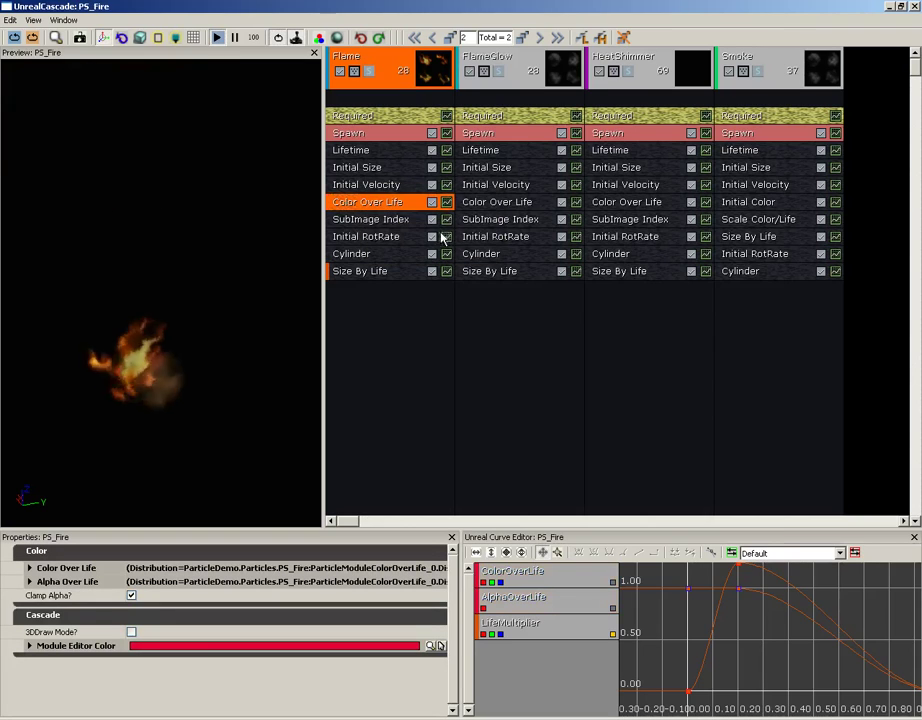
pyautogui.click(385, 190)
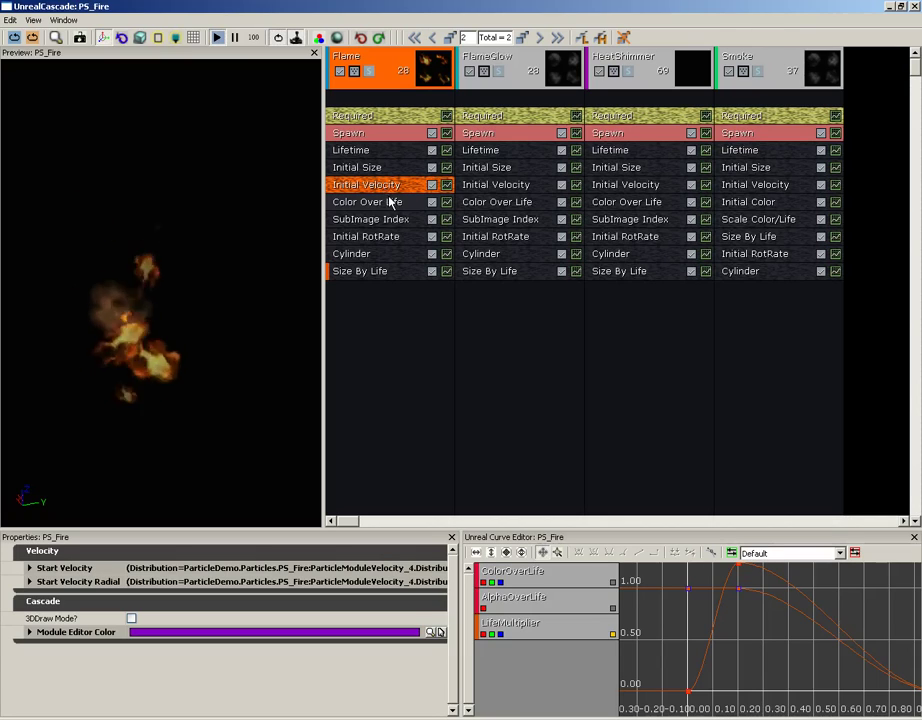
pyautogui.click(392, 201)
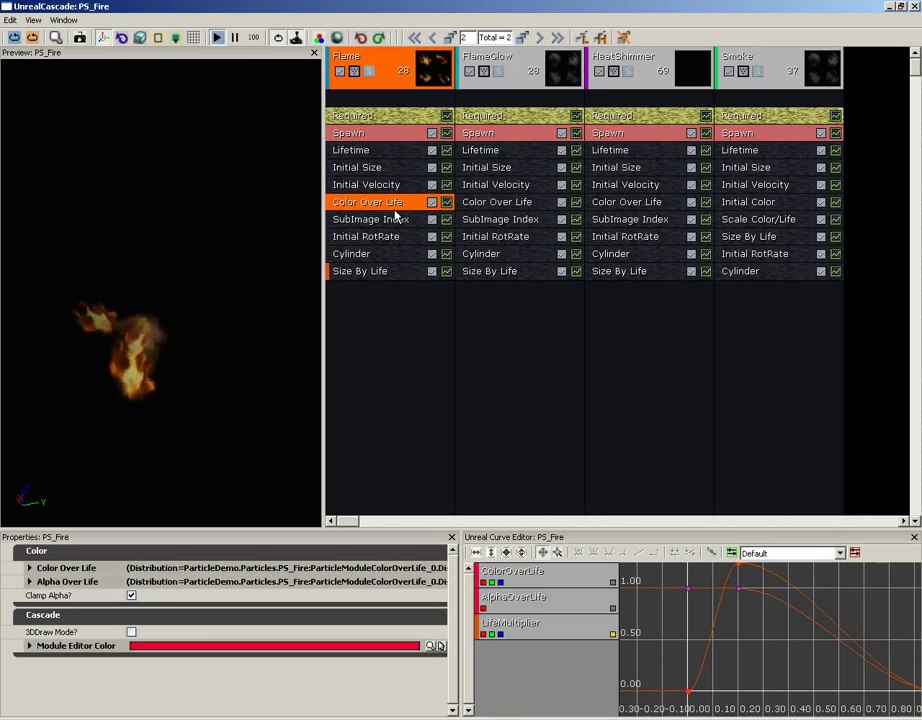
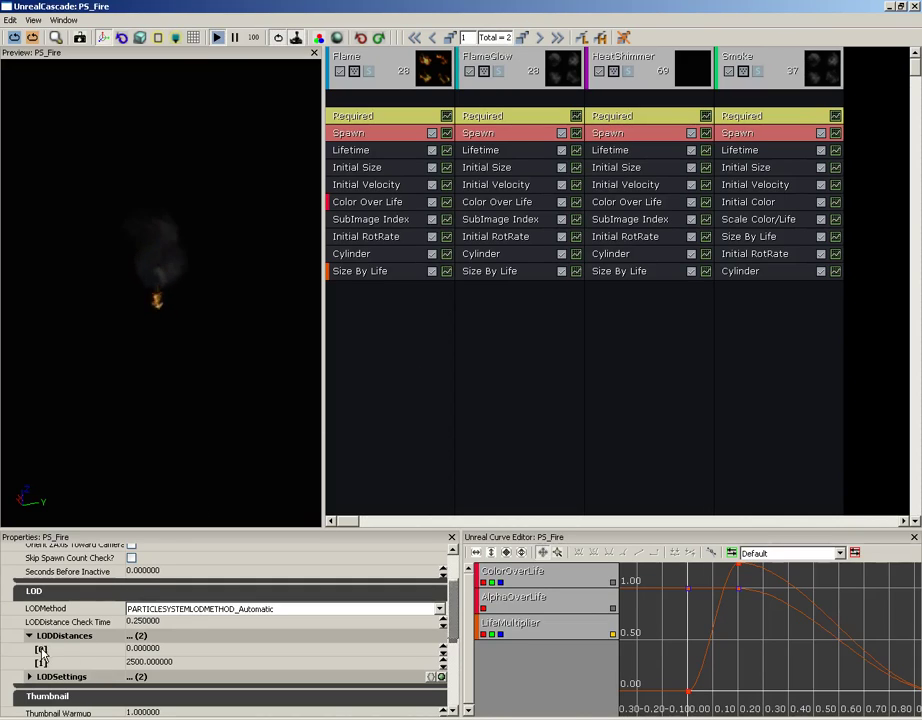
# - Examine both LODDistances entries and the fire preview at LOD level 1, ending on level 2
pyautogui.click(162, 649)
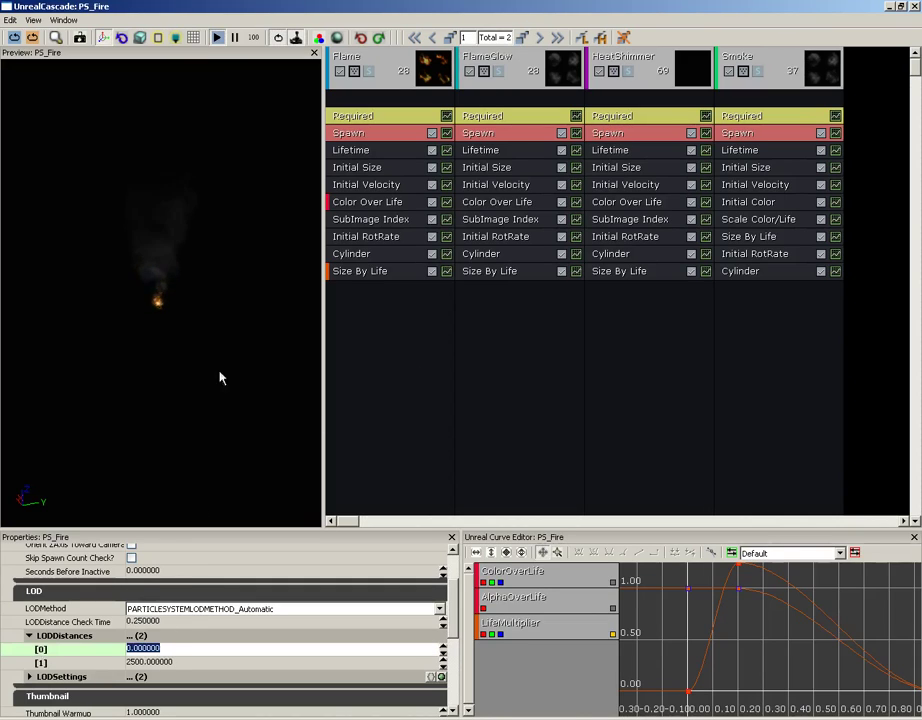
pyautogui.click(213, 323)
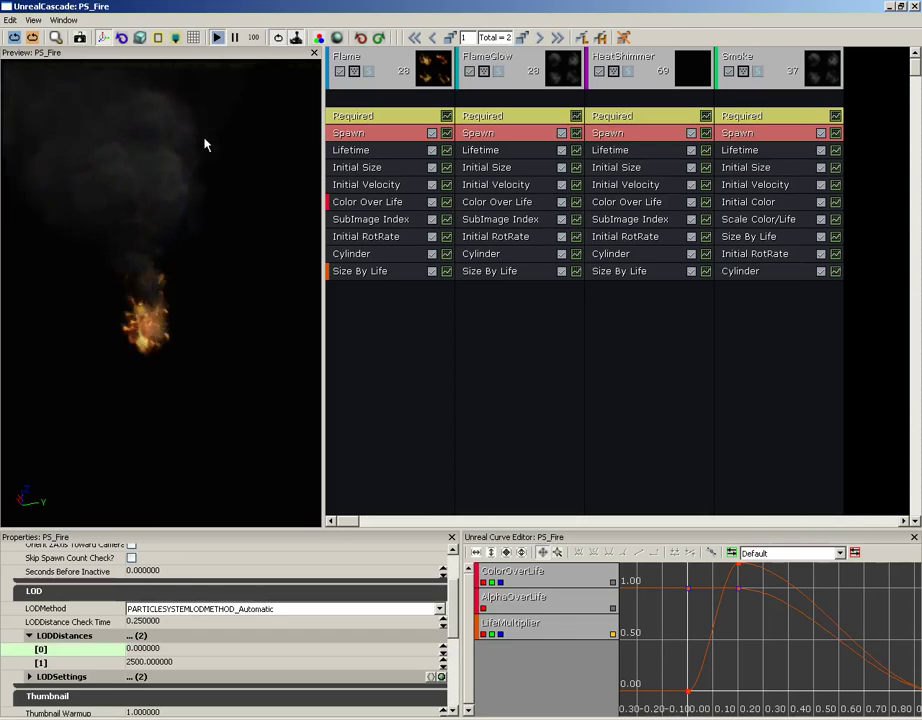
pyautogui.click(170, 661)
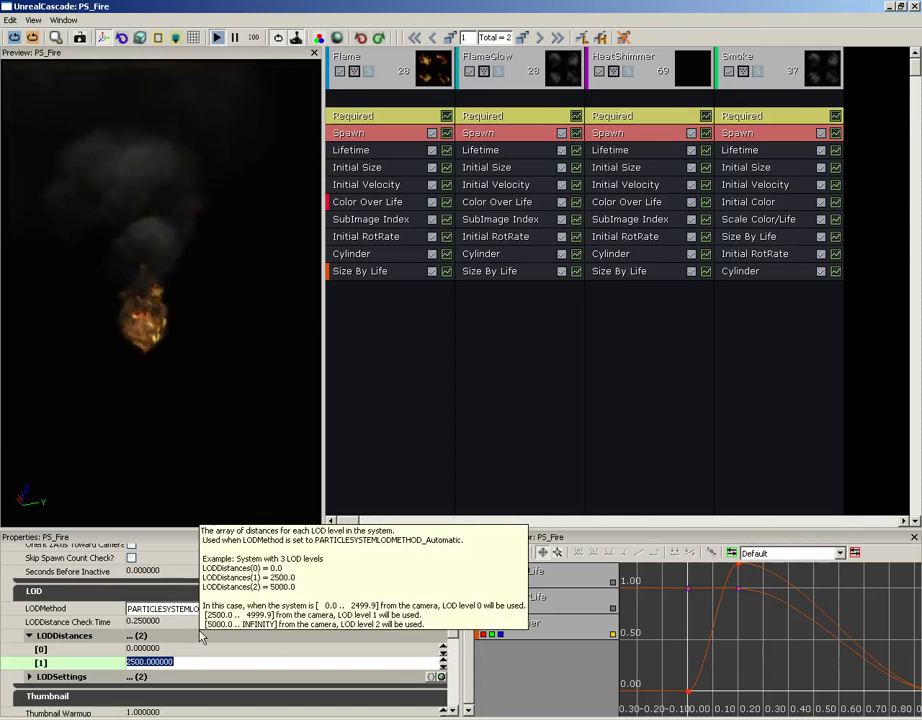
pyautogui.click(540, 38)
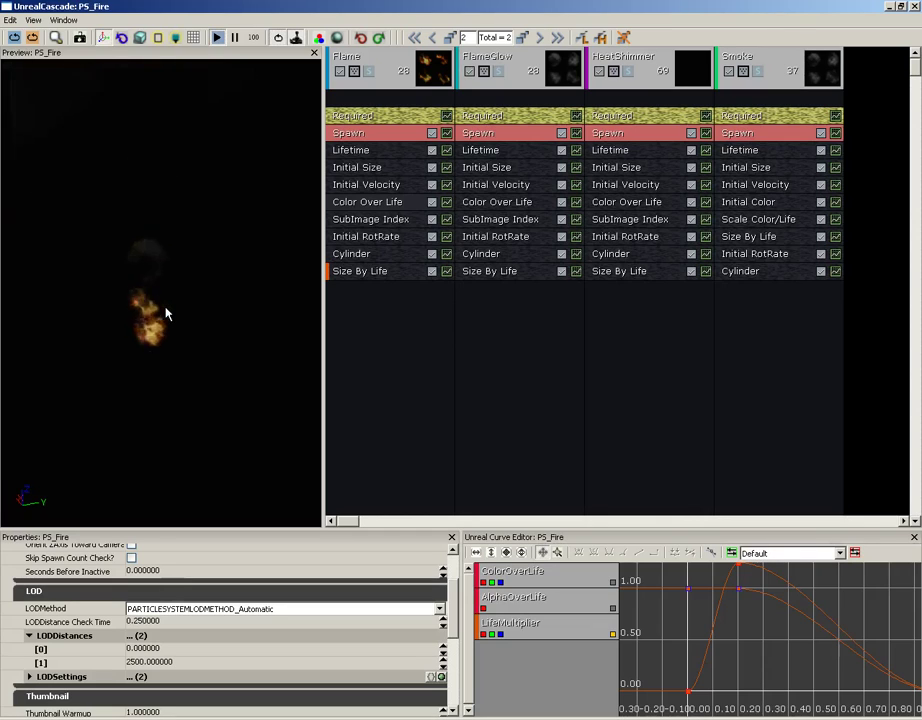
# - Set the particle system's LODDistances entry [1] to 512
pyautogui.click(168, 662)
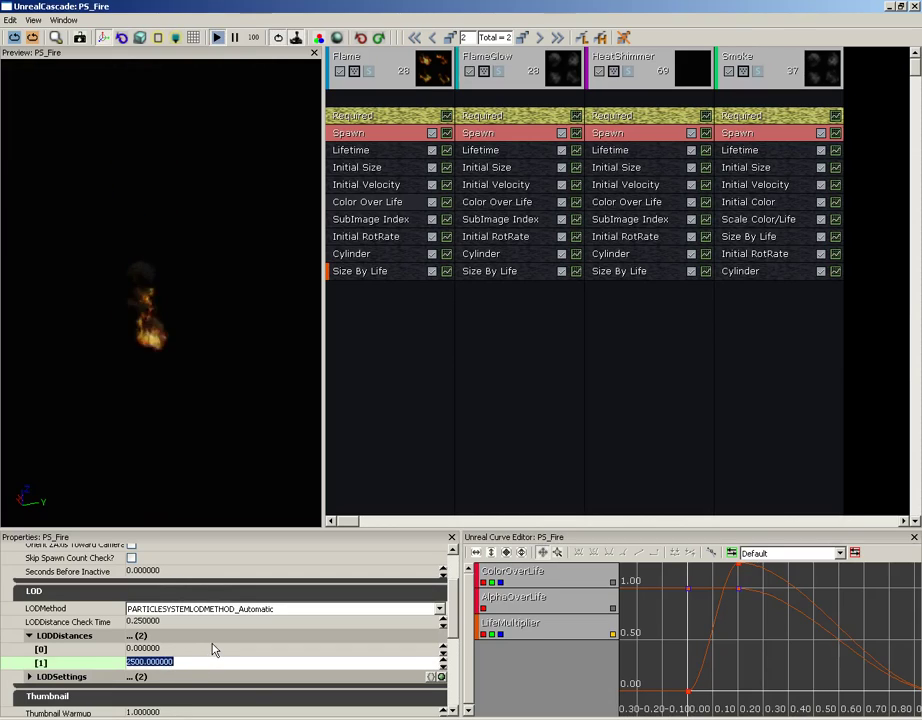
pyautogui.write('512')
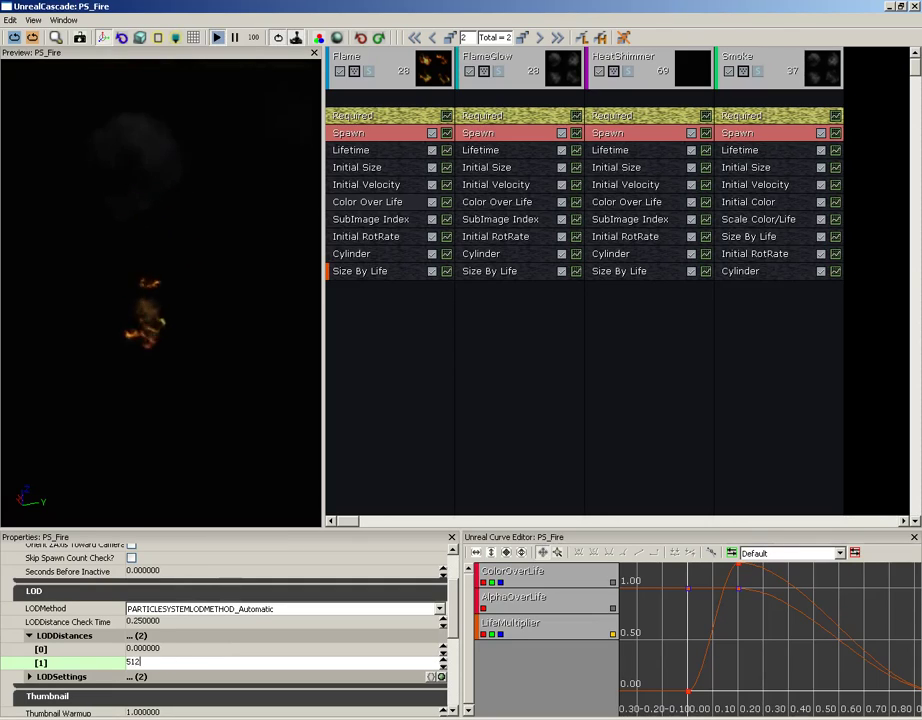
pyautogui.press('Return')
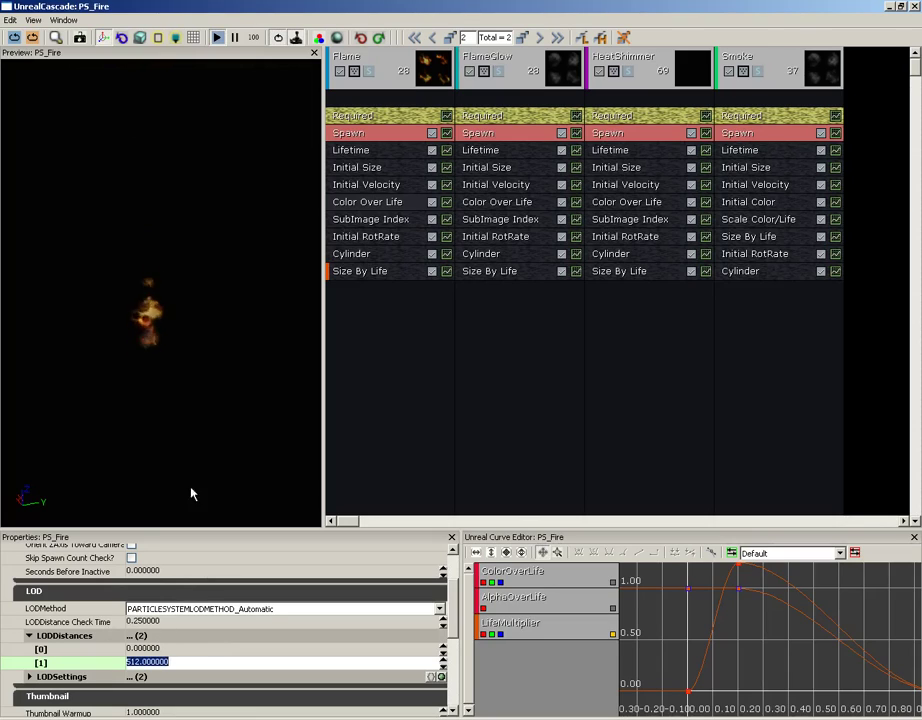
# - Set LODDistances entry [1] back to 2500 and view the fire in the preview
pyautogui.click(185, 669)
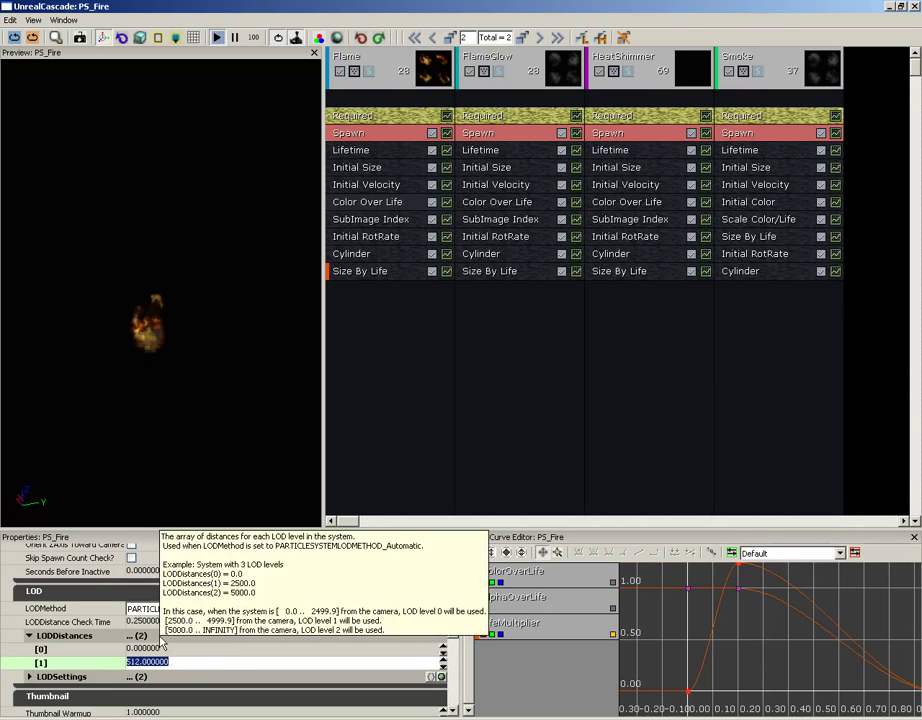
pyautogui.write('25')
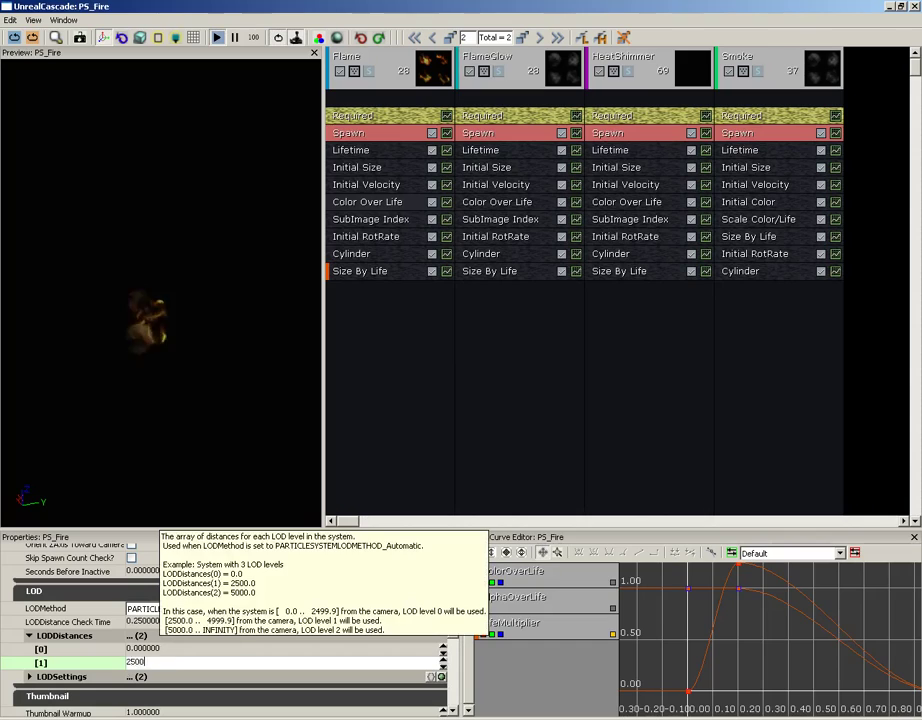
pyautogui.write('00')
pyautogui.press('Return')
pyautogui.click(280, 391)
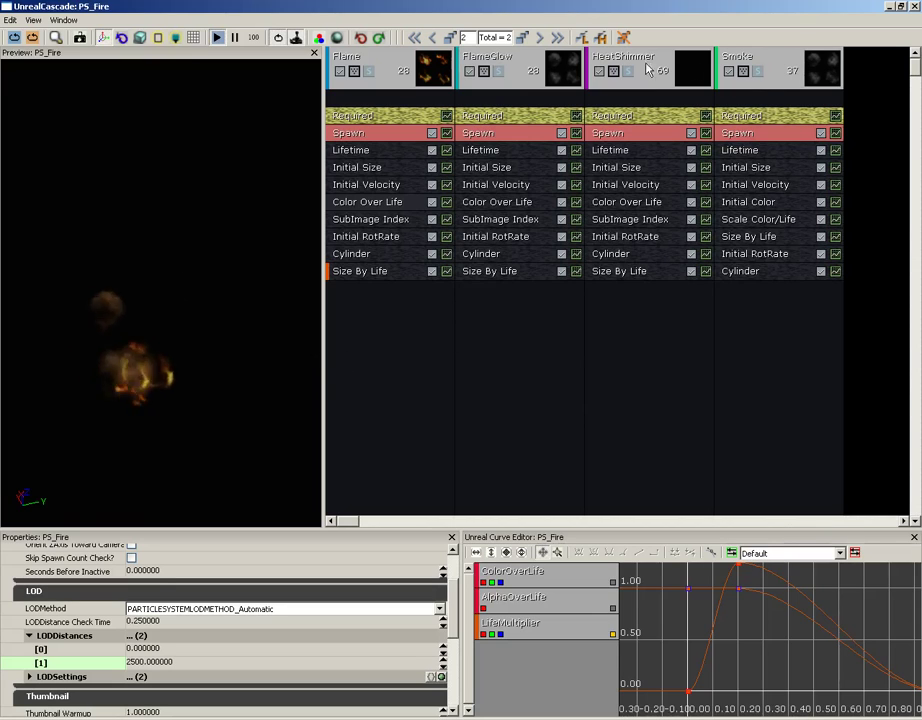
# - Return to LOD level 1, look through the module categories available for the FlameGlow emitter, and close the list without adding anything
pyautogui.click(432, 40)
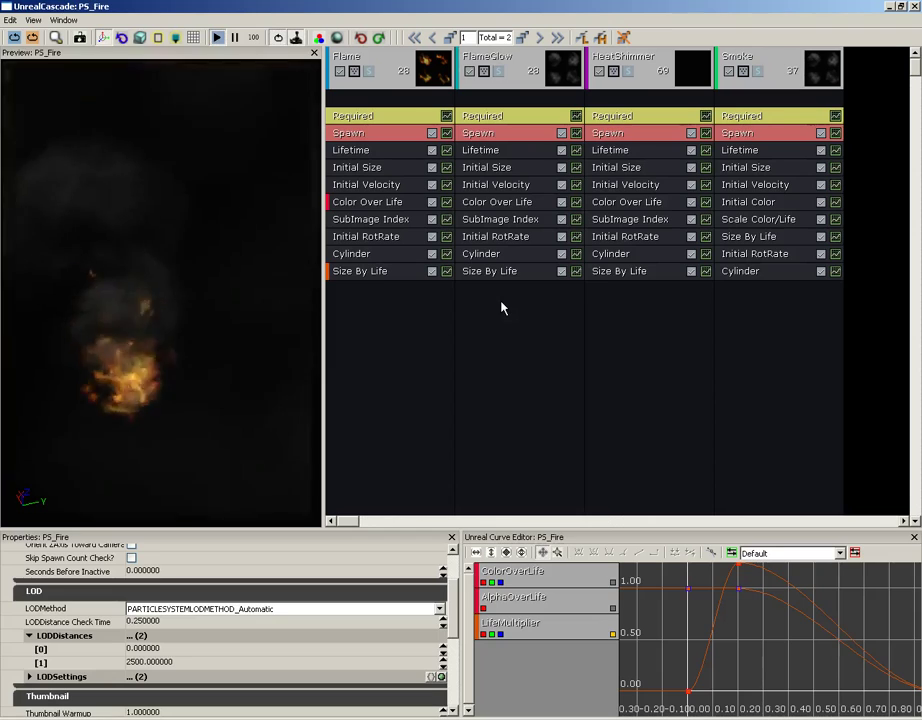
pyautogui.rightClick(503, 308)
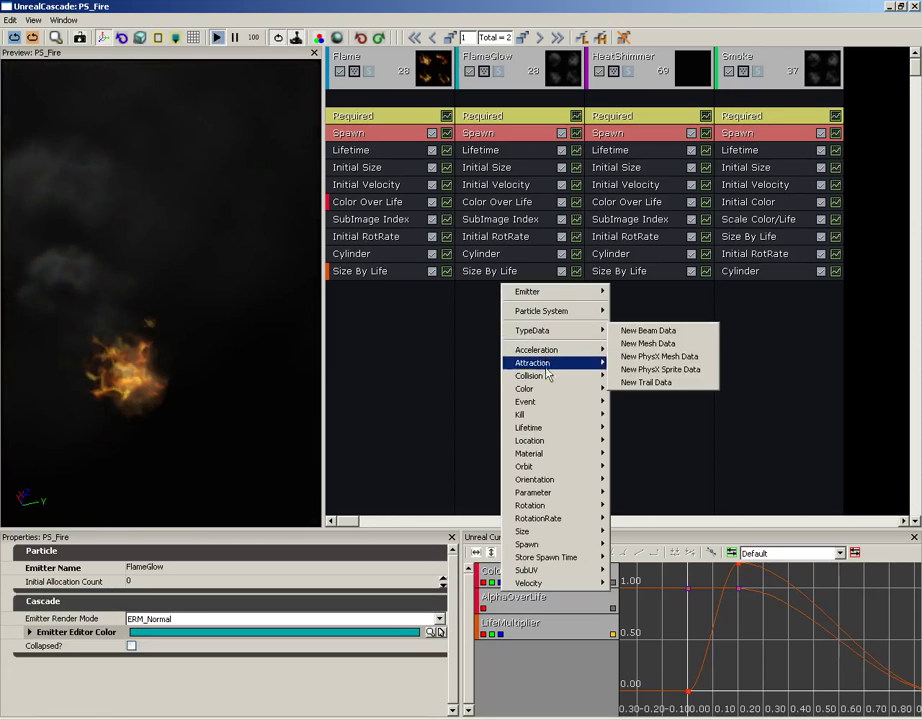
pyautogui.click(438, 427)
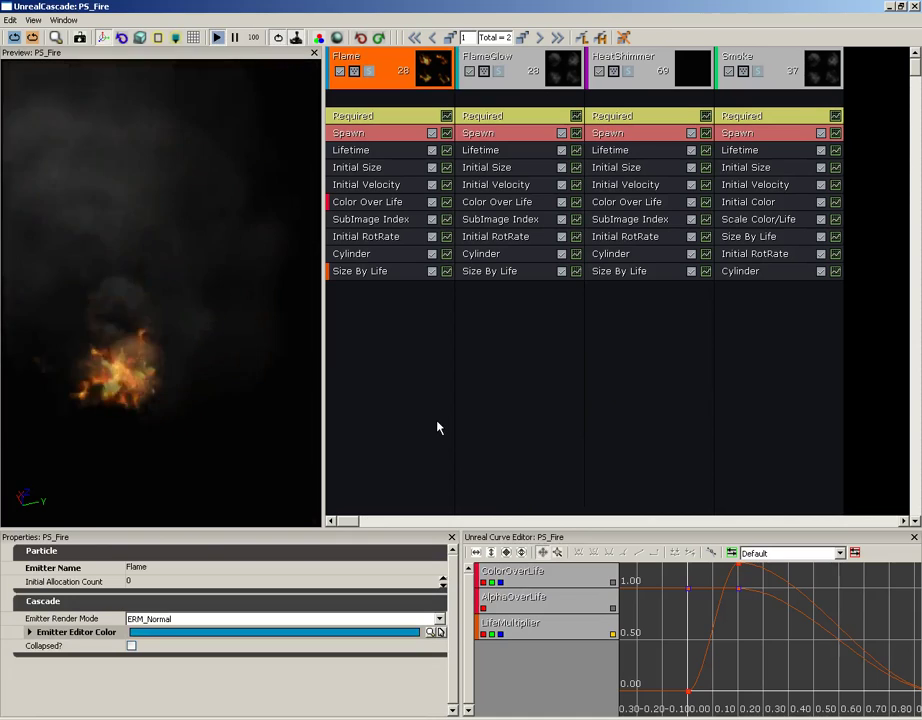